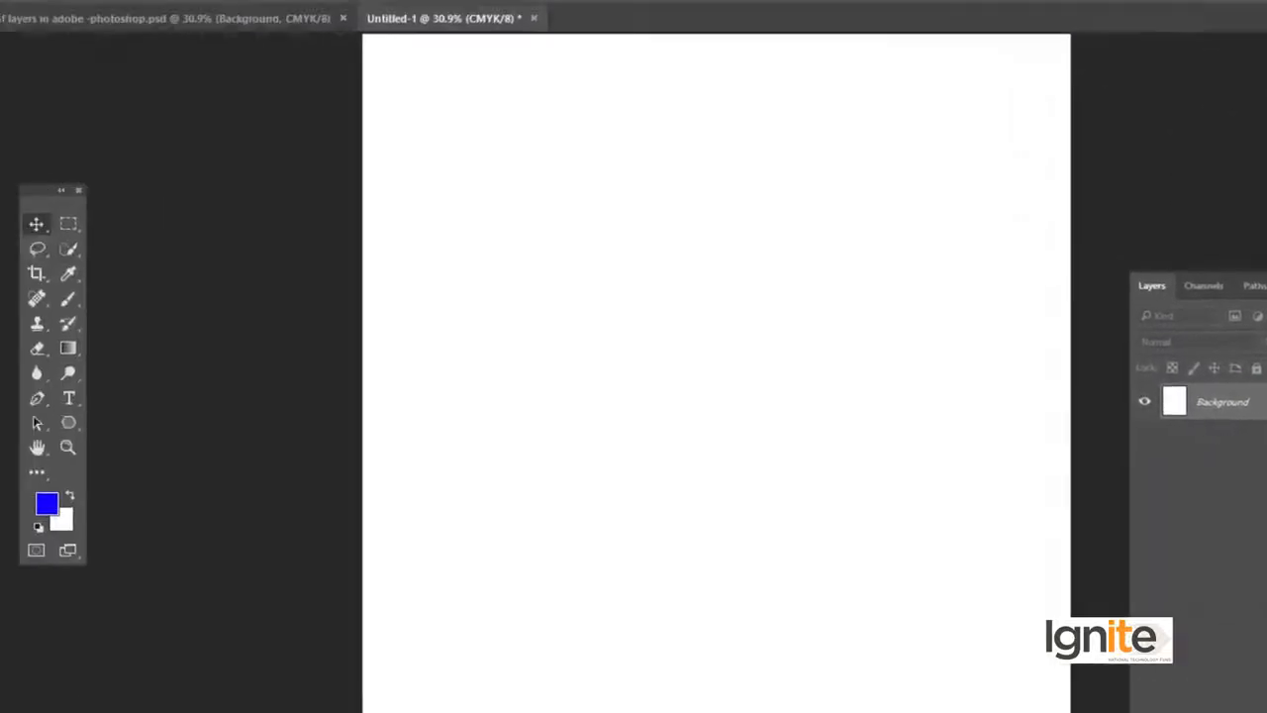
- Convert the locked Background into a regular layer, keeping the name Layer 0
{"action": "left_click", "coordinate": [416, 10]}
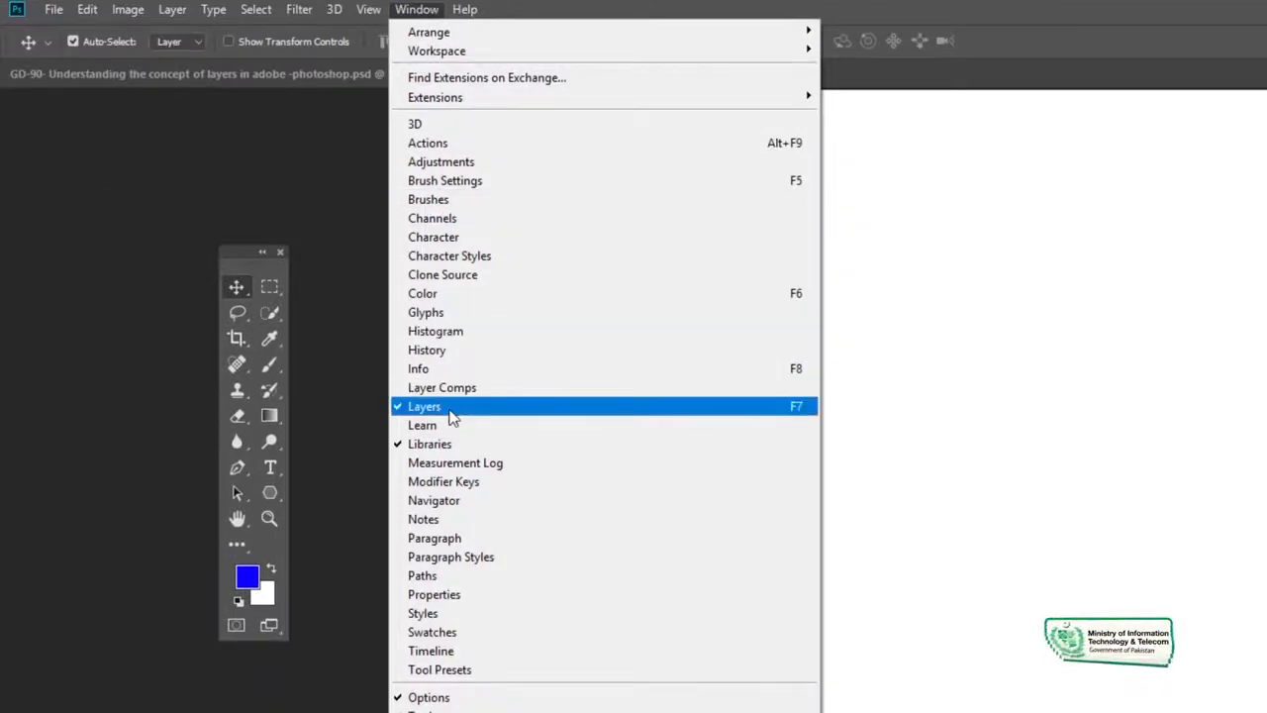
{"action": "left_click", "coordinate": [407, 10]}
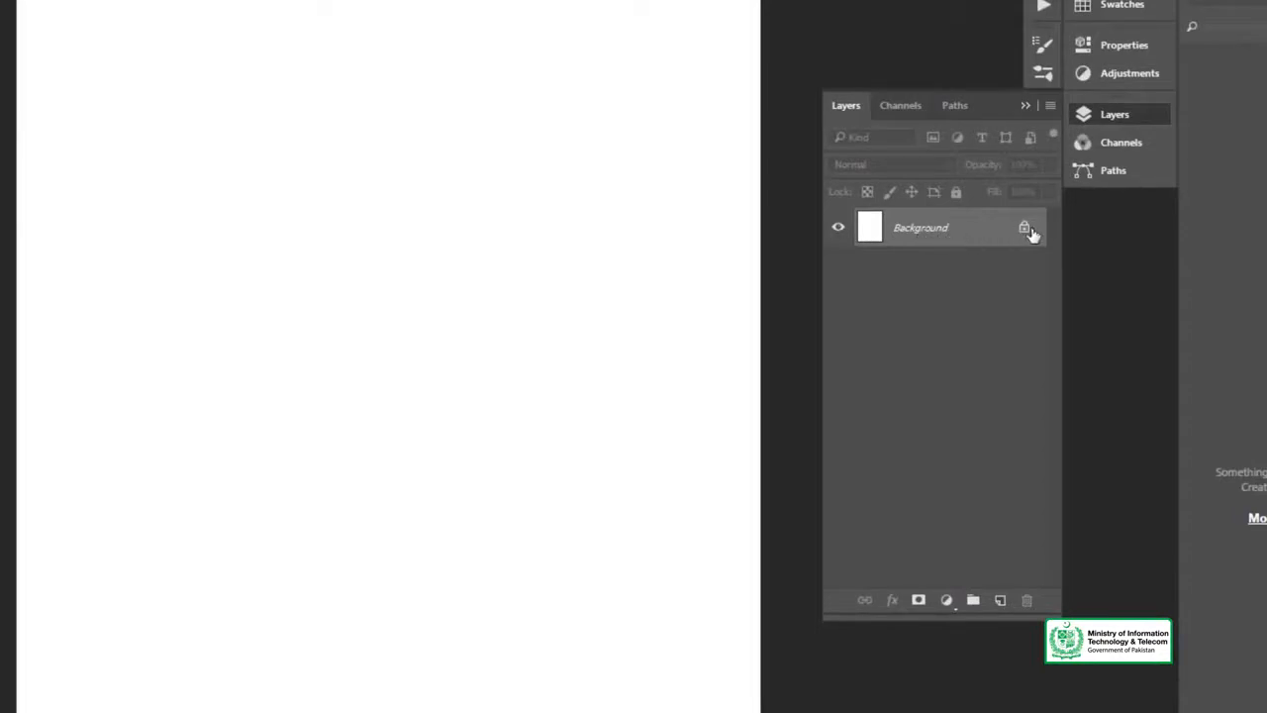
{"action": "double_click", "coordinate": [950, 231]}
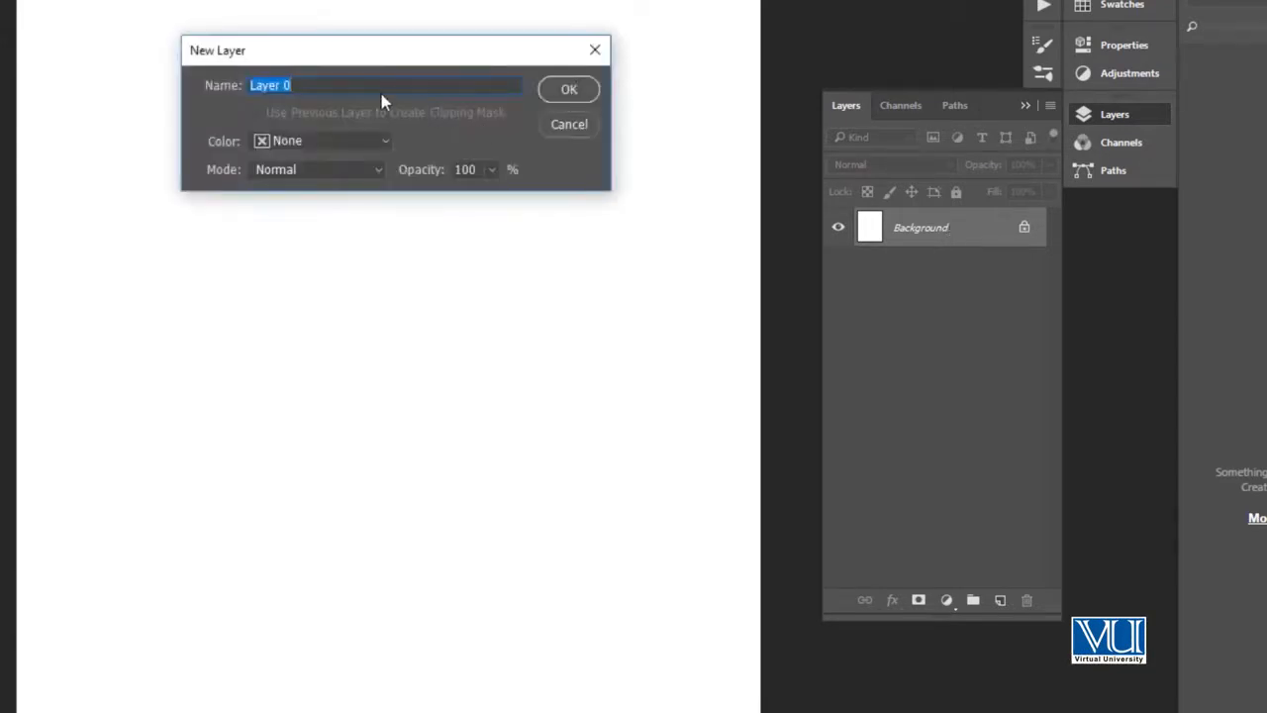
{"action": "left_click", "coordinate": [307, 83]}
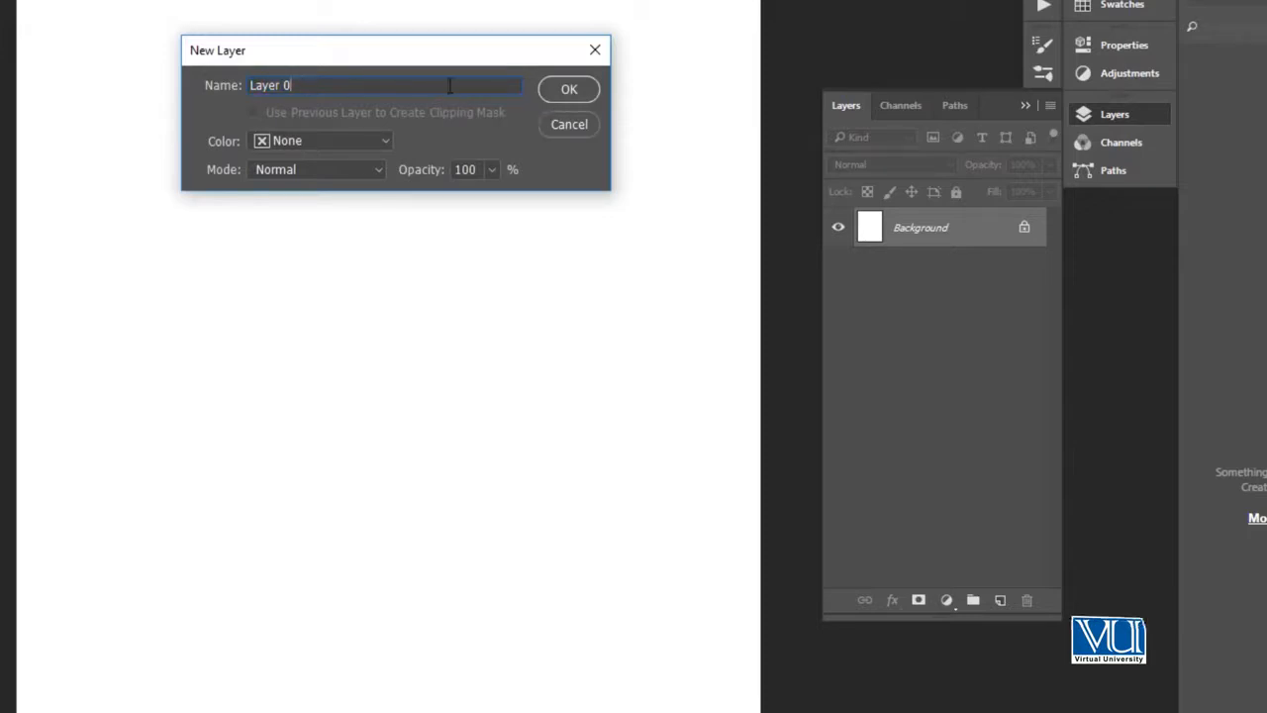
{"action": "left_click", "coordinate": [561, 89]}
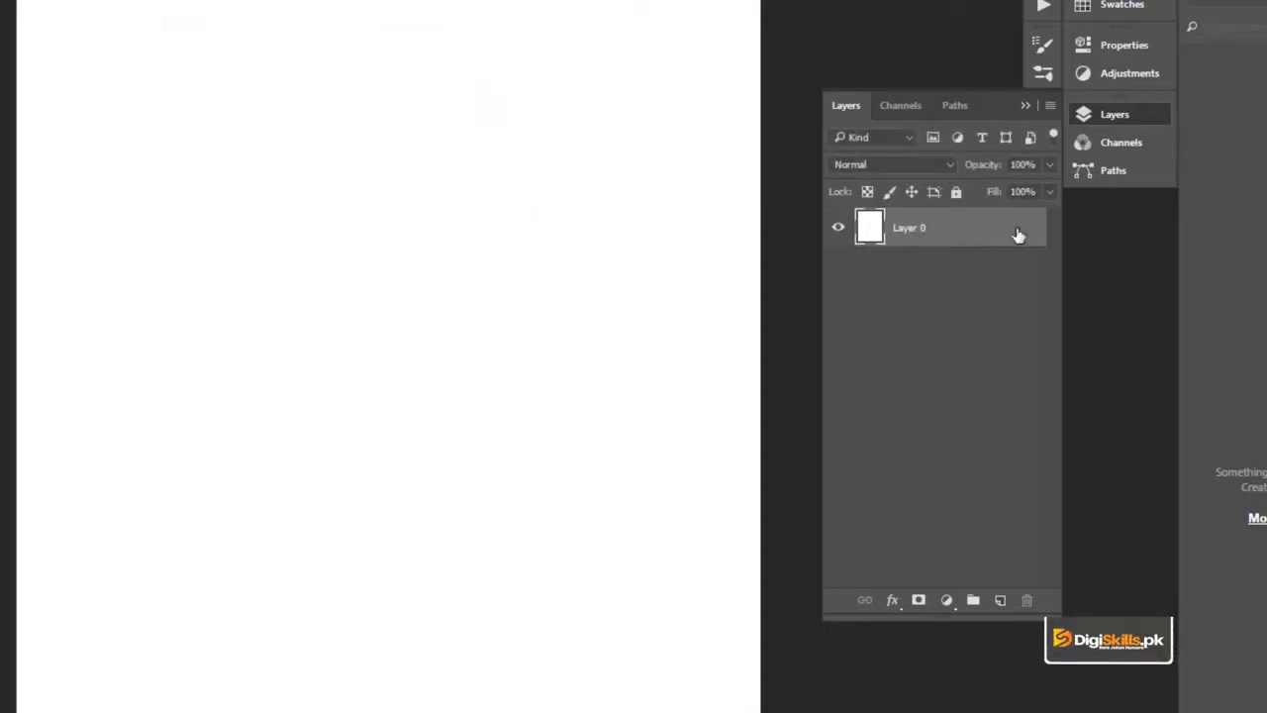
- Rename Layer 0 as BG
{"action": "double_click", "coordinate": [910, 228]}
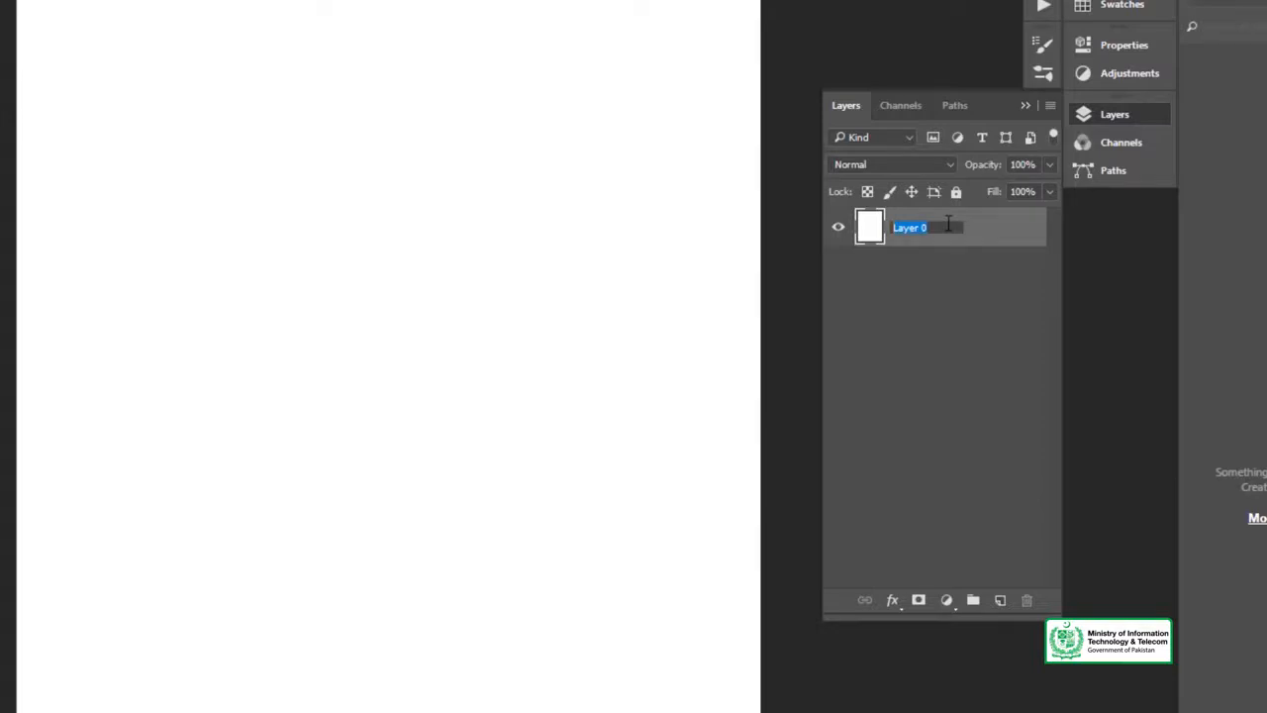
{"action": "type", "text": "Back"}
{"action": "key", "text": "BackSpace"}
{"action": "key", "text": "BackSpace"}
{"action": "key", "text": "BackSpace"}
{"action": "key", "text": "BackSpace"}
{"action": "type", "text": "BG"}
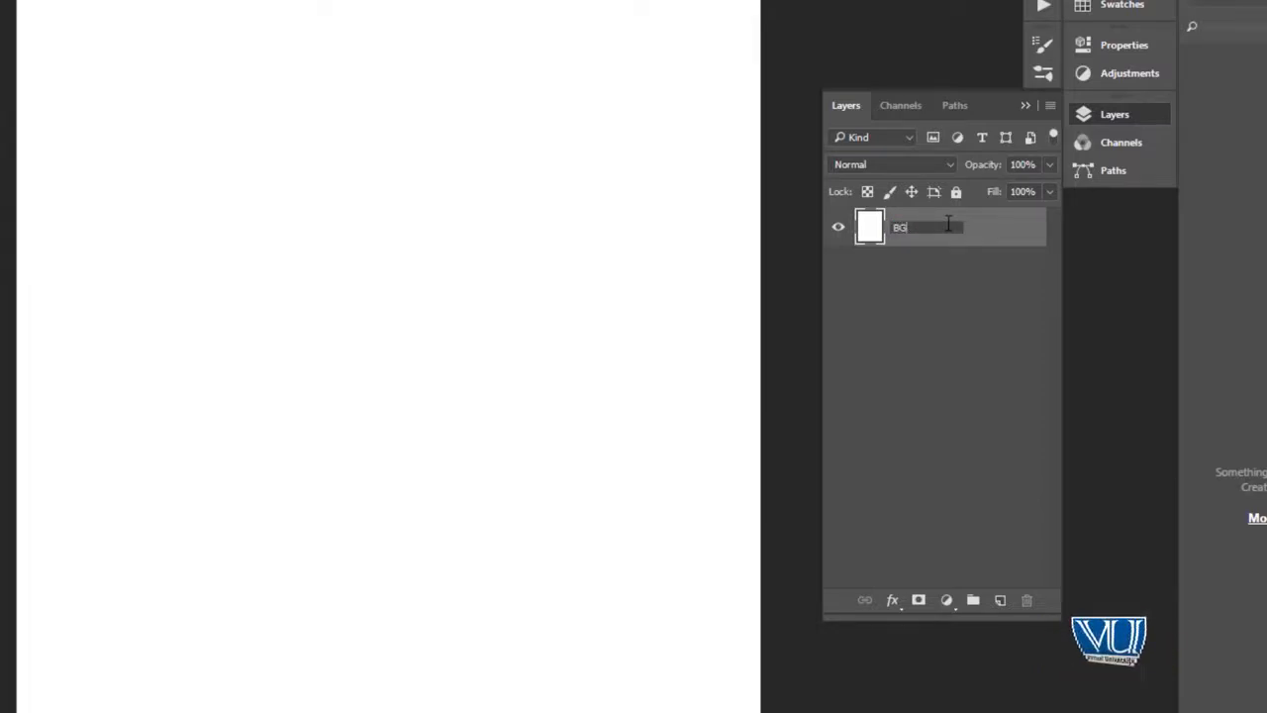
{"action": "key", "text": "Return"}
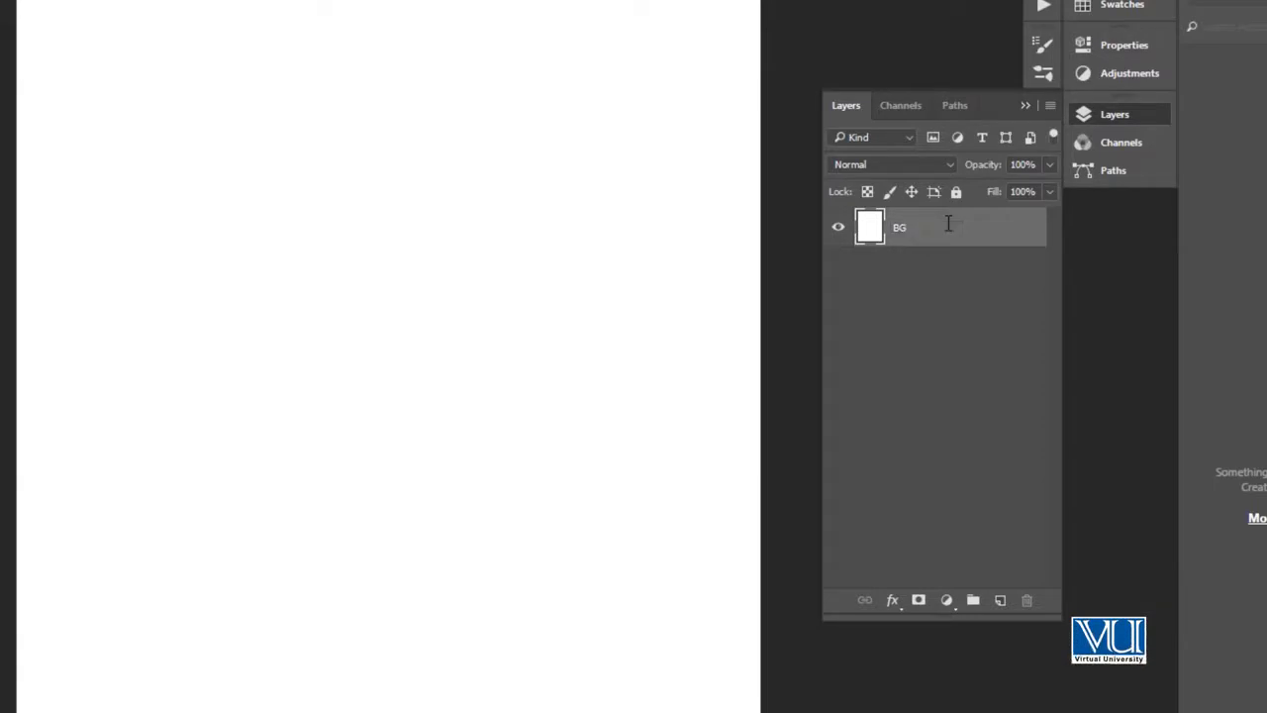
- Hide and show the BG layer twice to demonstrate its visibility toggle
{"action": "left_click", "coordinate": [839, 230]}
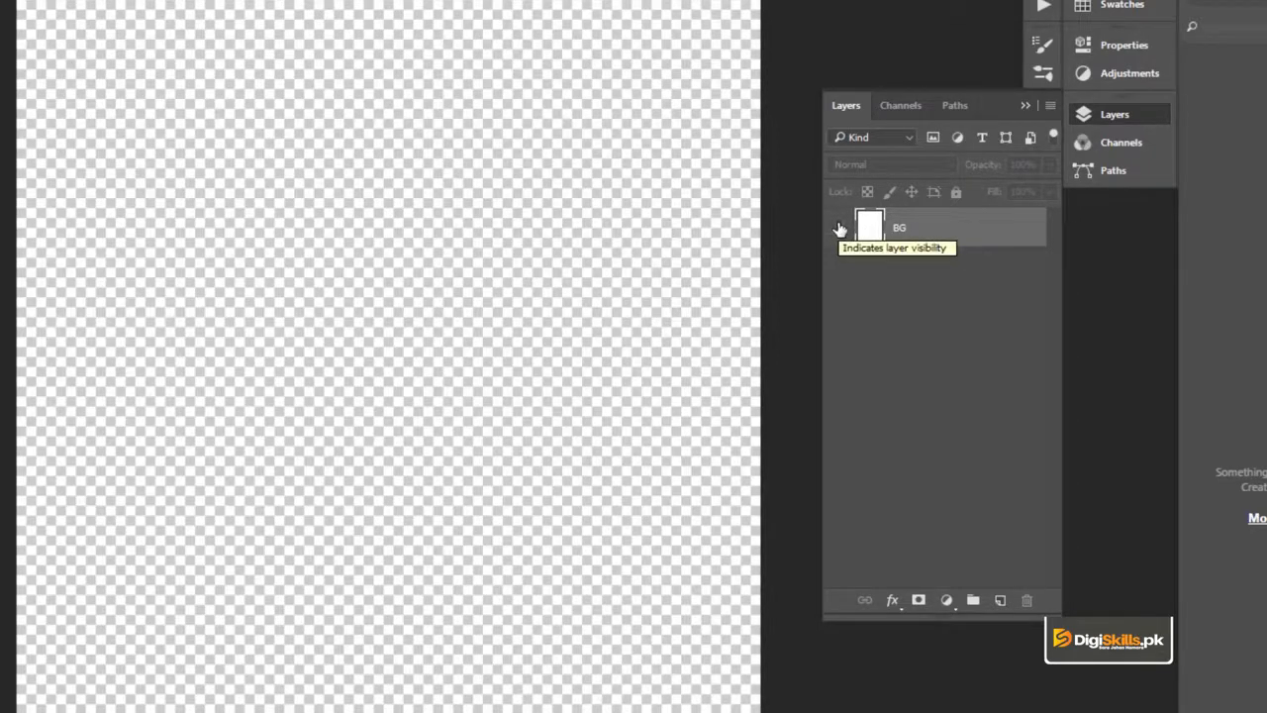
{"action": "left_click", "coordinate": [838, 230]}
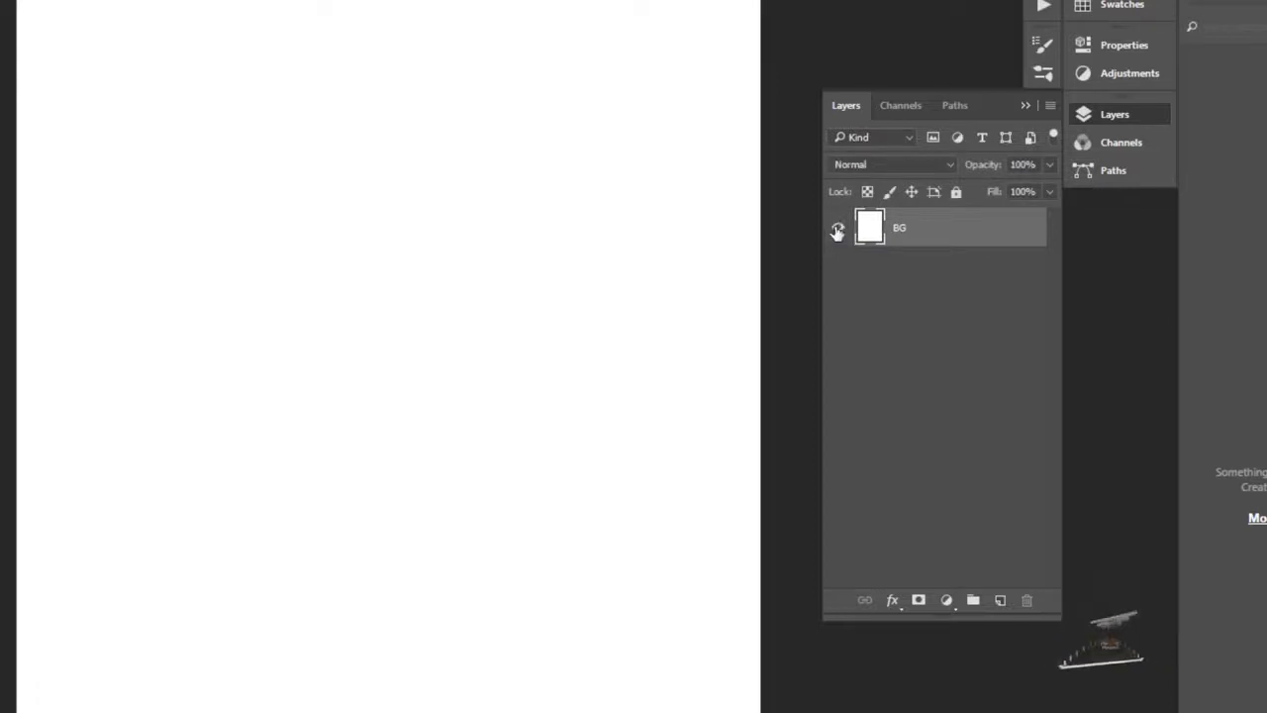
{"action": "left_click", "coordinate": [837, 230]}
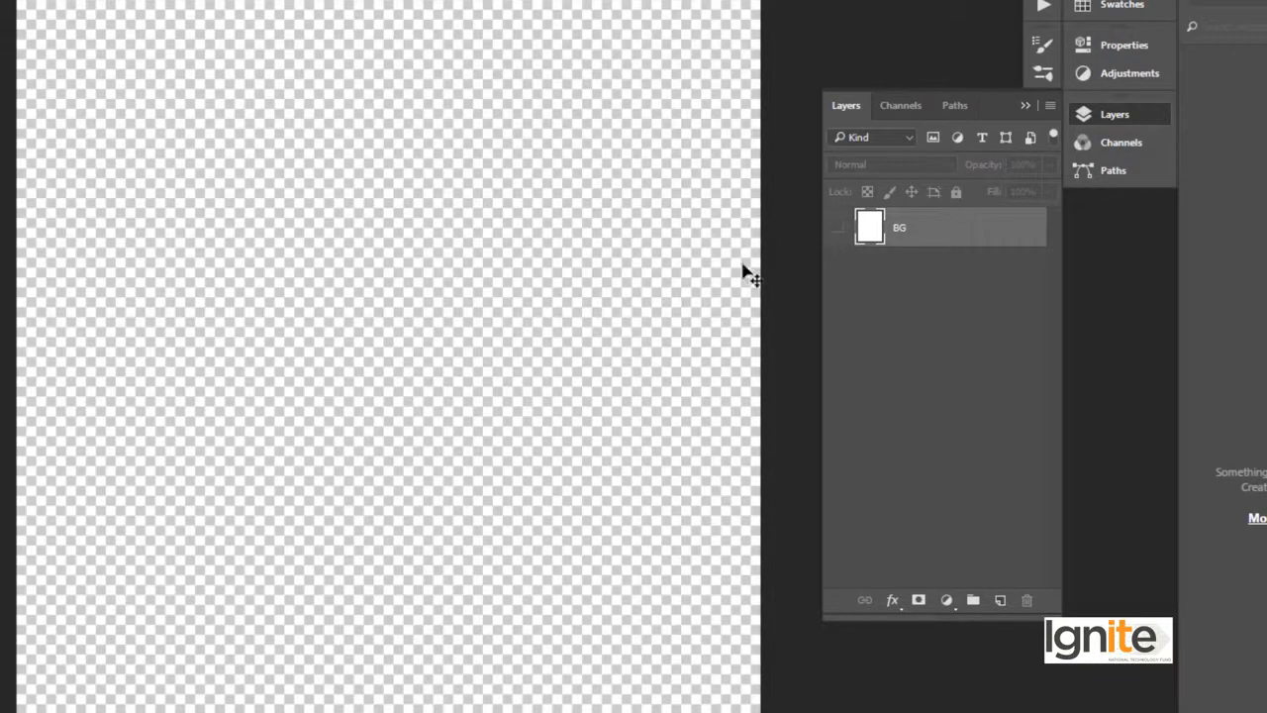
{"action": "left_click", "coordinate": [838, 229]}
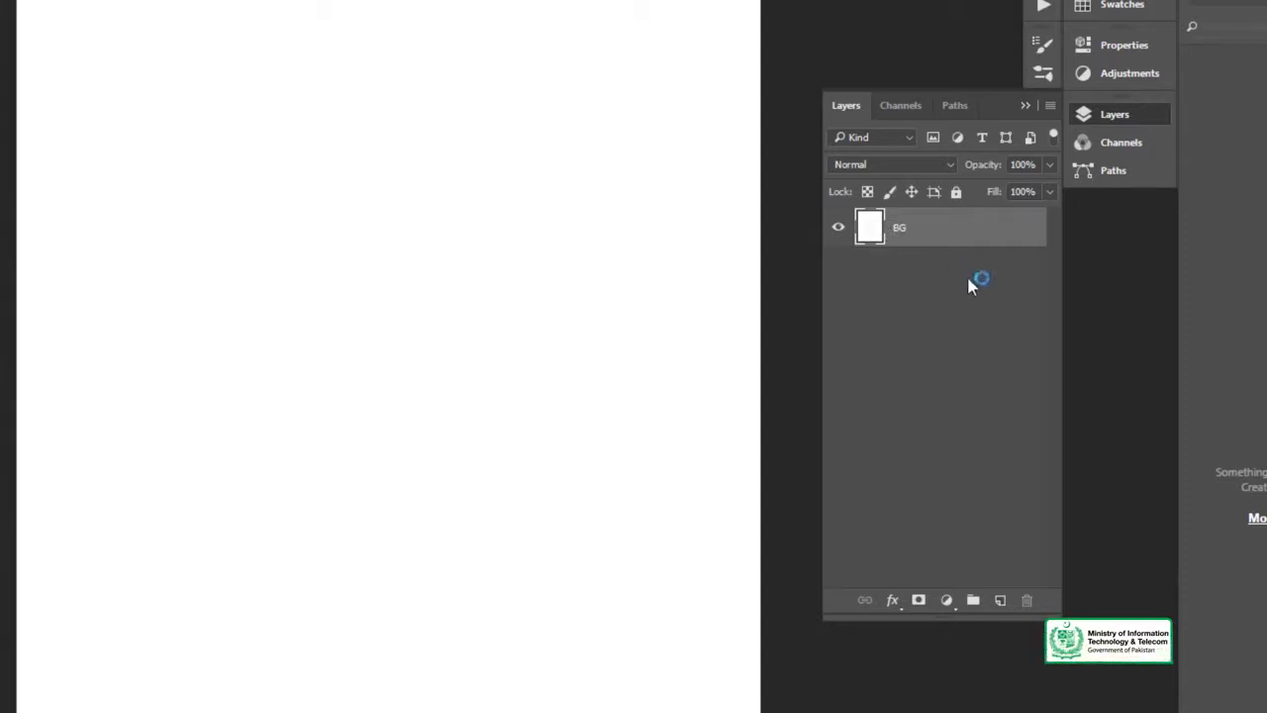
- Add eight new empty layers above the BG layer
{"action": "left_click", "coordinate": [1001, 601]}
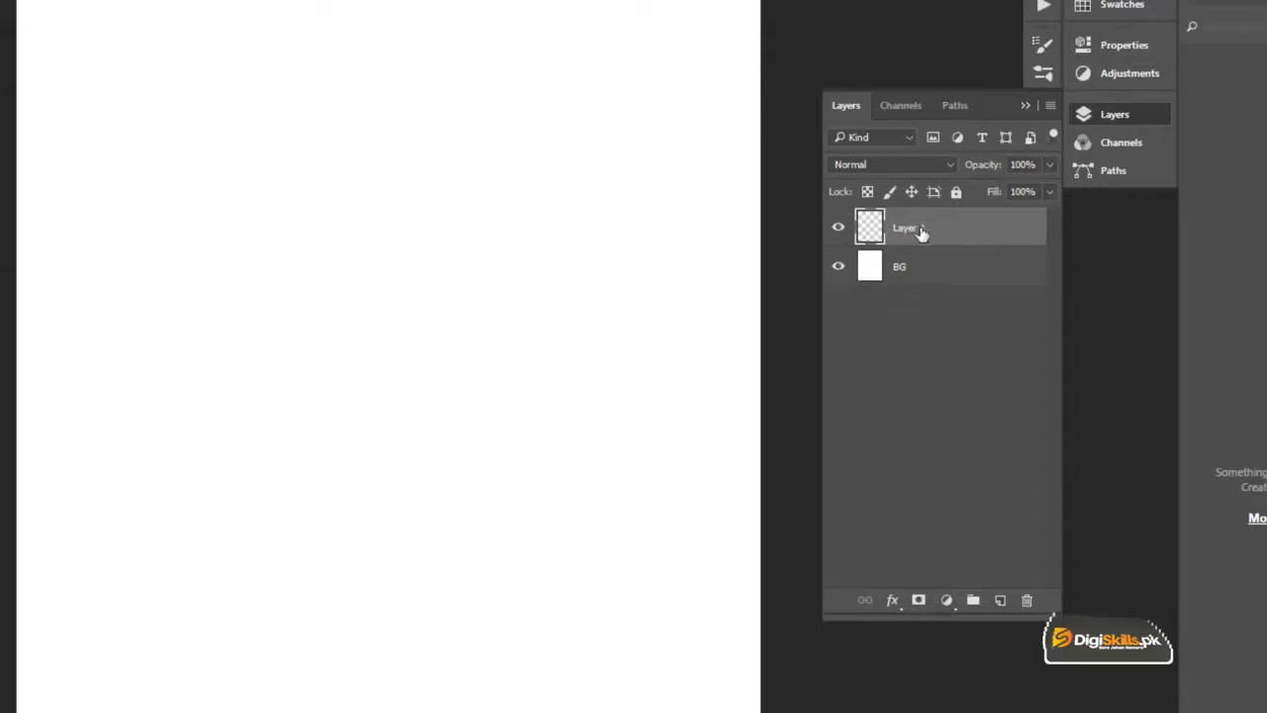
{"action": "left_click", "coordinate": [1001, 600]}
{"action": "left_click", "coordinate": [1001, 600]}
{"action": "left_click", "coordinate": [1001, 601]}
{"action": "left_click", "coordinate": [1001, 601]}
{"action": "left_click", "coordinate": [1000, 601]}
{"action": "left_click", "coordinate": [1001, 601]}
{"action": "left_click", "coordinate": [1001, 601]}
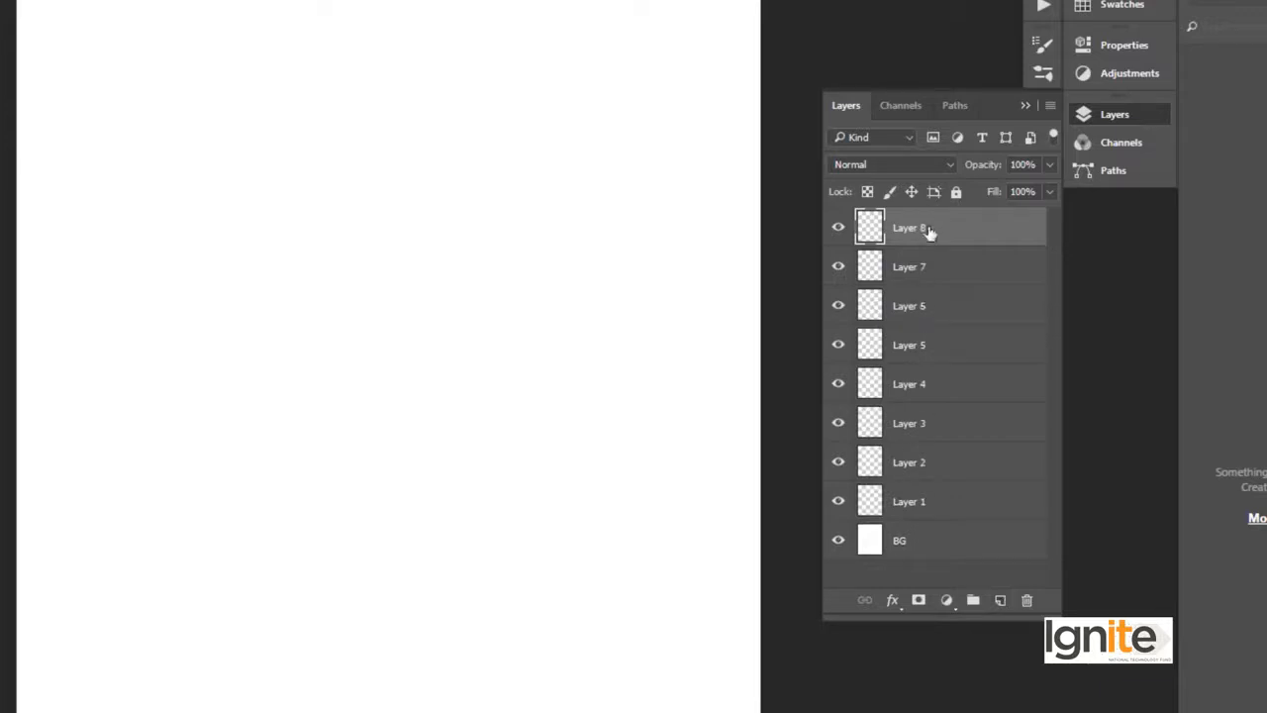
- Delete all eight empty layers, leaving only the BG layer
{"action": "key", "text": "Delete"}
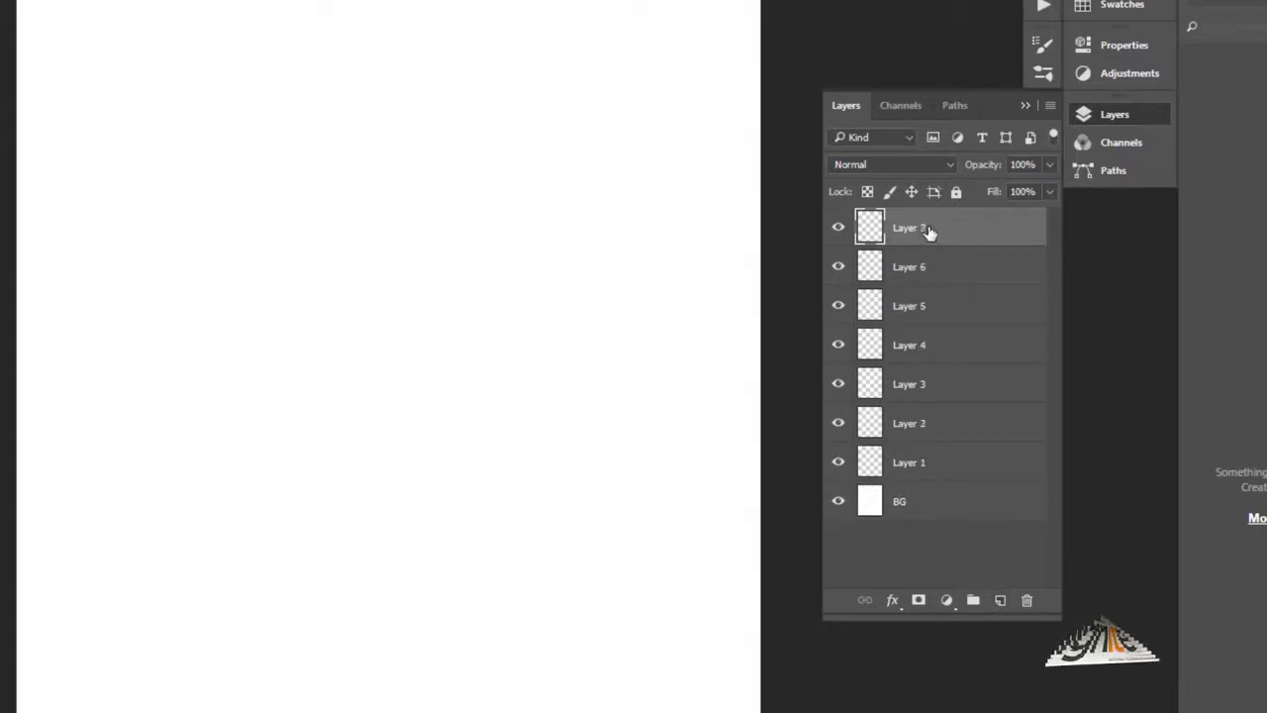
{"action": "key", "text": "Delete"}
{"action": "key", "text": "Delete"}
{"action": "key", "text": "Delete"}
{"action": "key", "text": "Delete"}
{"action": "key", "text": "Delete"}
{"action": "key", "text": "Delete"}
{"action": "key", "text": "Delete"}
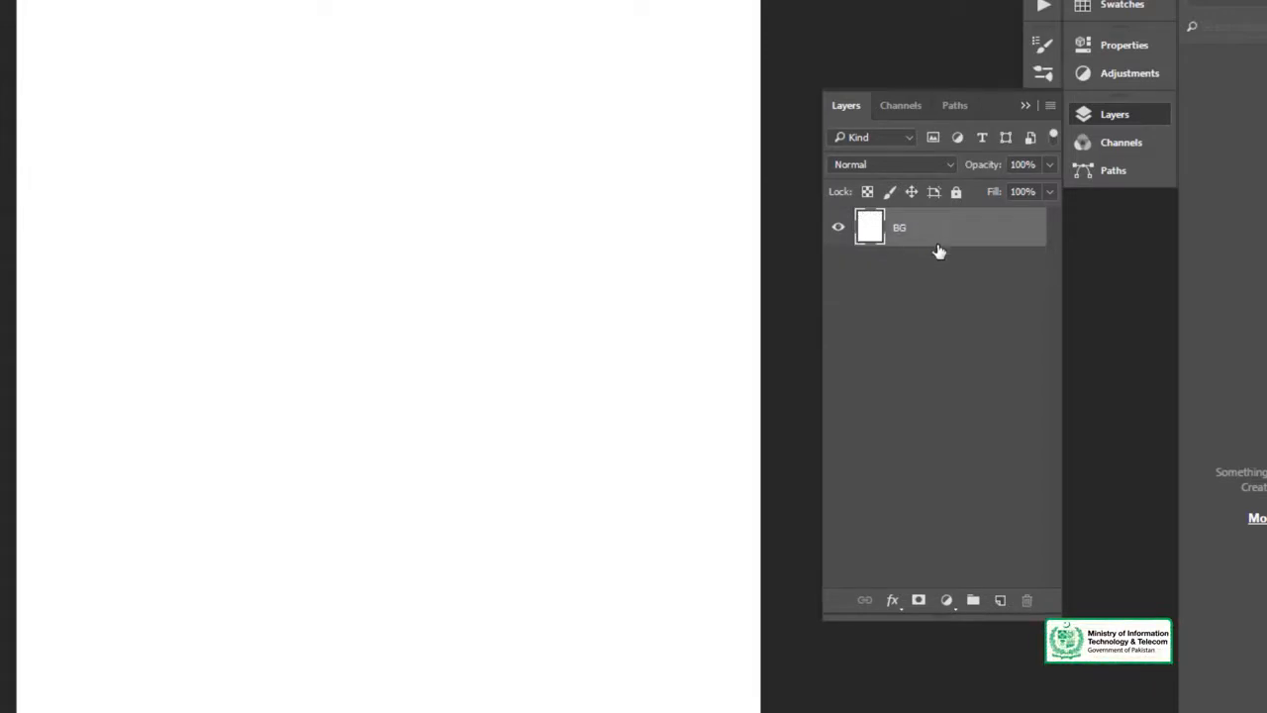
- Add an empty layer above BG, try deleting it, and undo the deletion
{"action": "left_click", "coordinate": [1000, 601]}
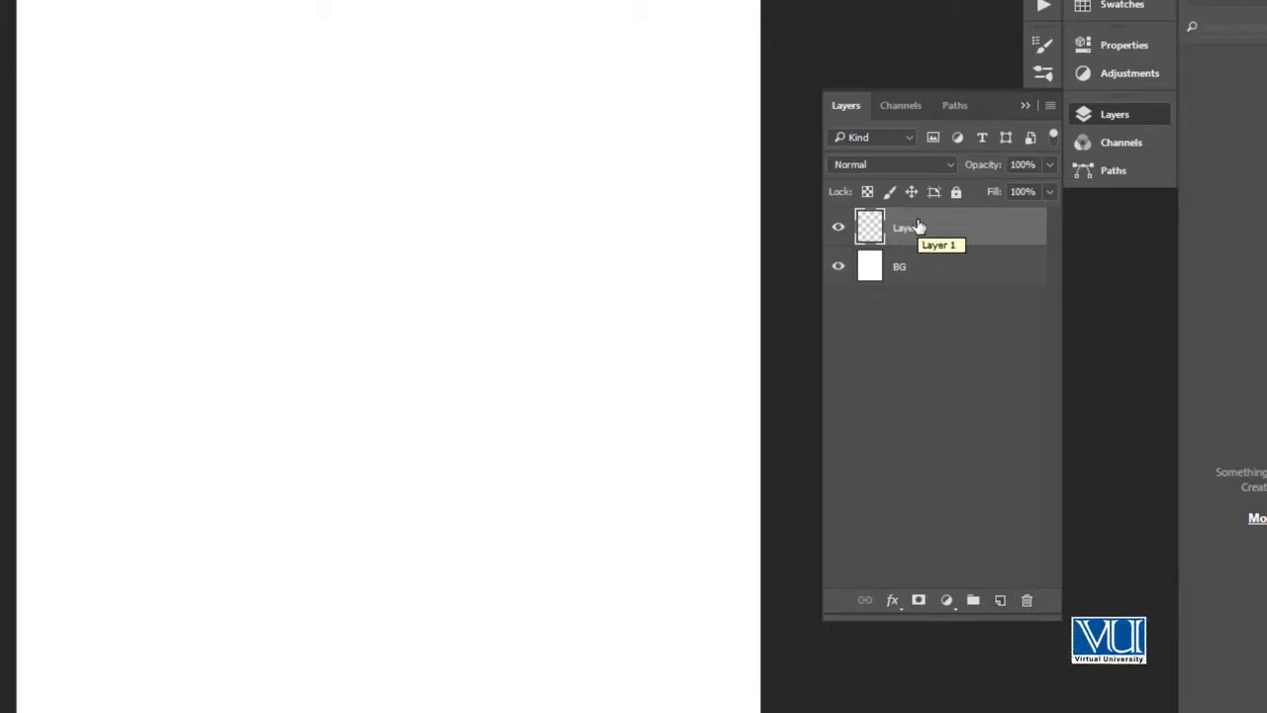
{"action": "left_click_drag", "start_coordinate": [918, 231], "coordinate": [1026, 602]}
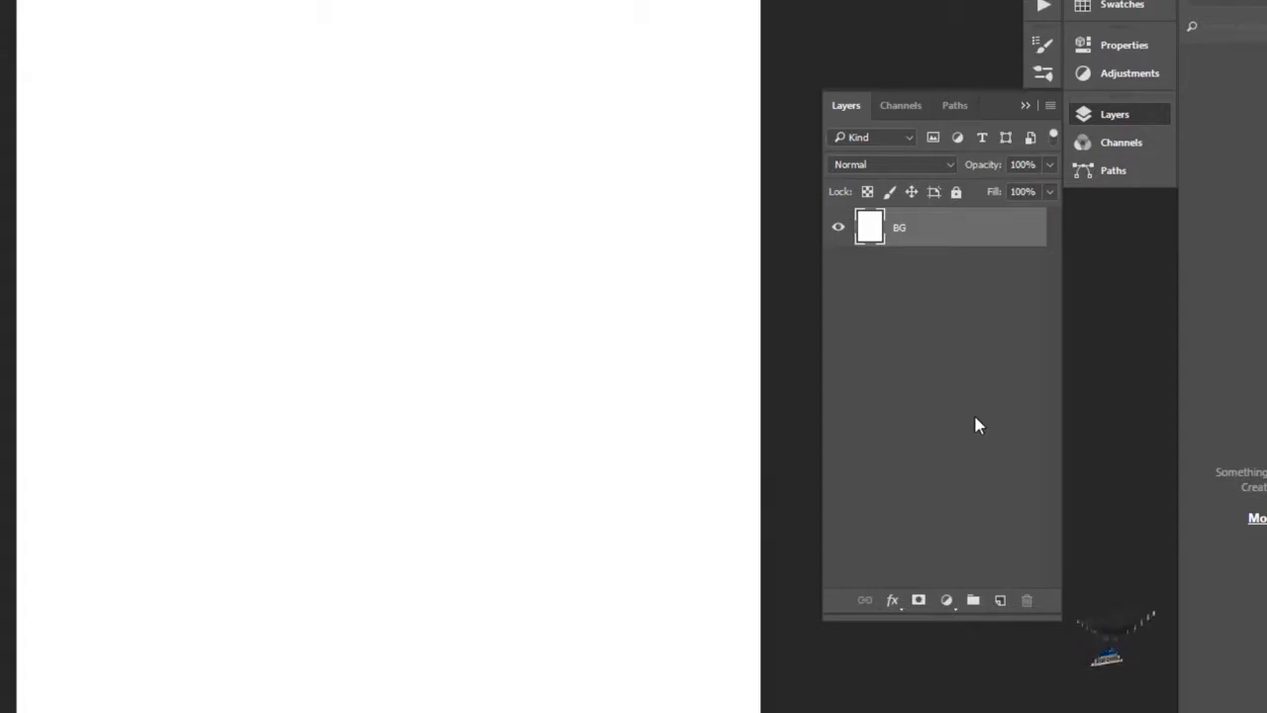
{"action": "key", "text": "ctrl+z"}
{"action": "left_click", "coordinate": [939, 266]}
{"action": "left_click", "coordinate": [936, 240]}
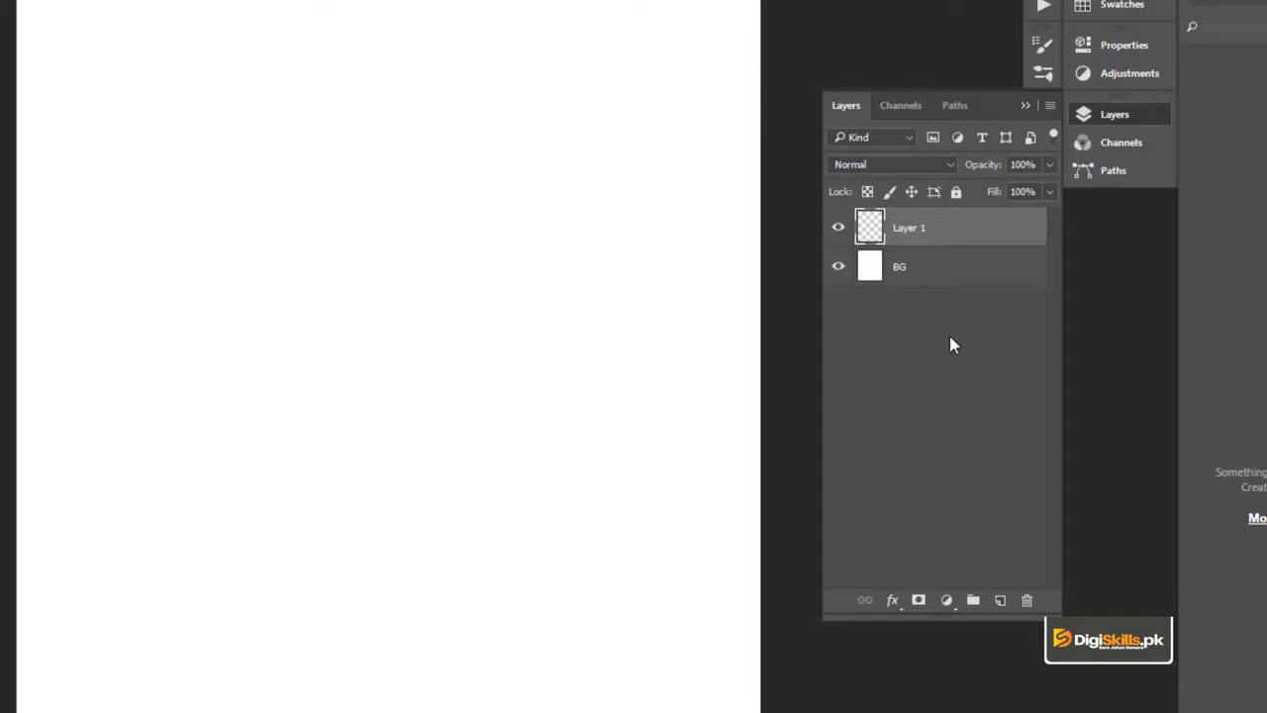
- Merge Layer 1 down into BG and undo the merge
{"action": "key", "text": "ctrl+e"}
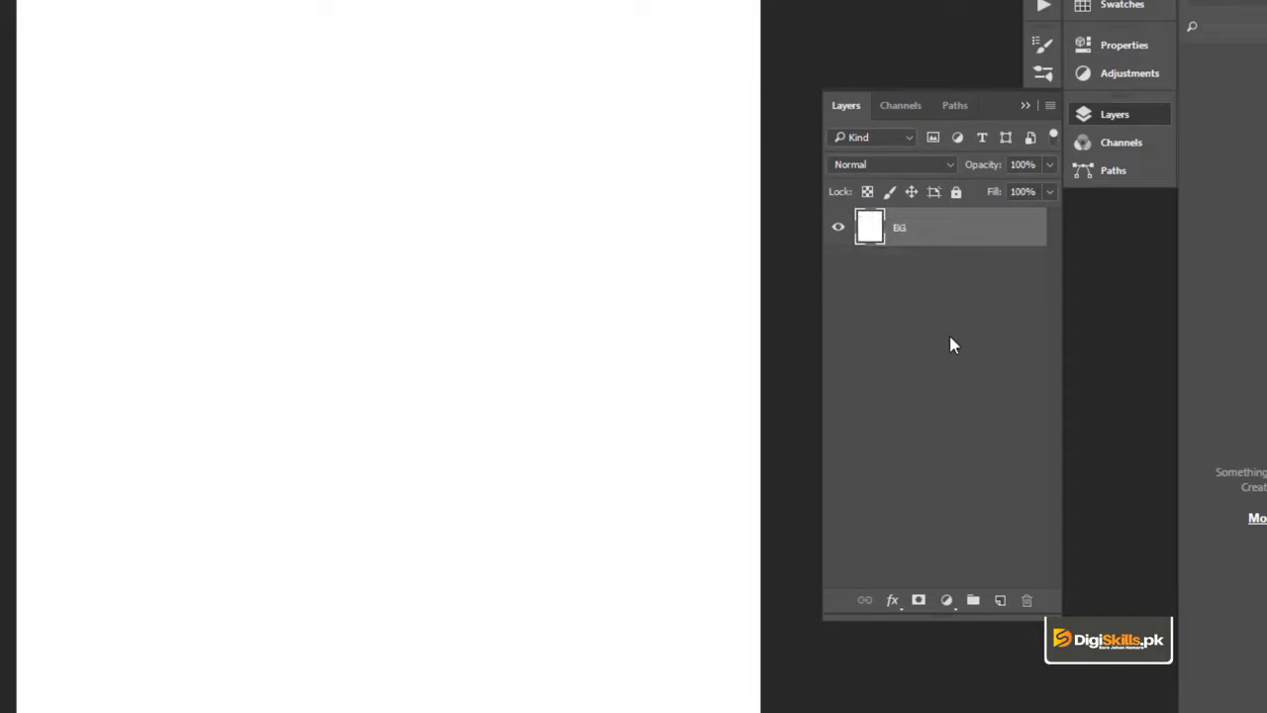
{"action": "key", "text": "ctrl+z"}
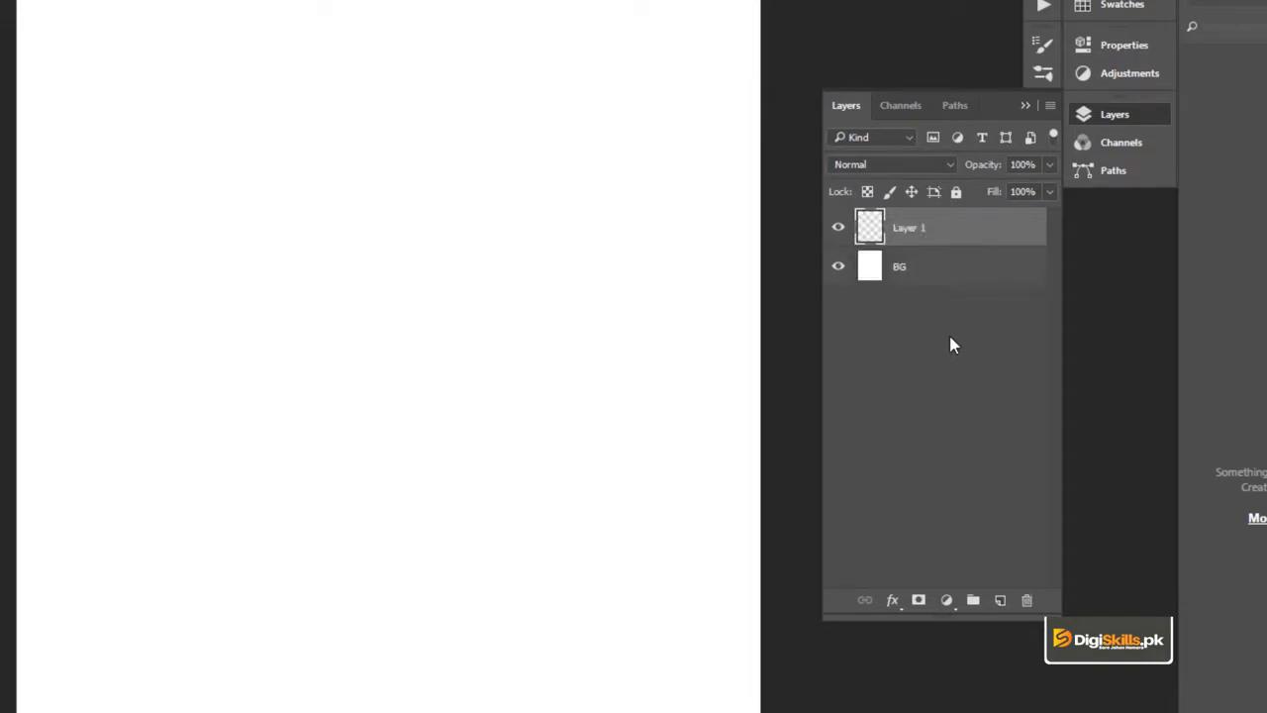
{"action": "left_click", "coordinate": [945, 265]}
{"action": "left_click", "coordinate": [935, 228]}
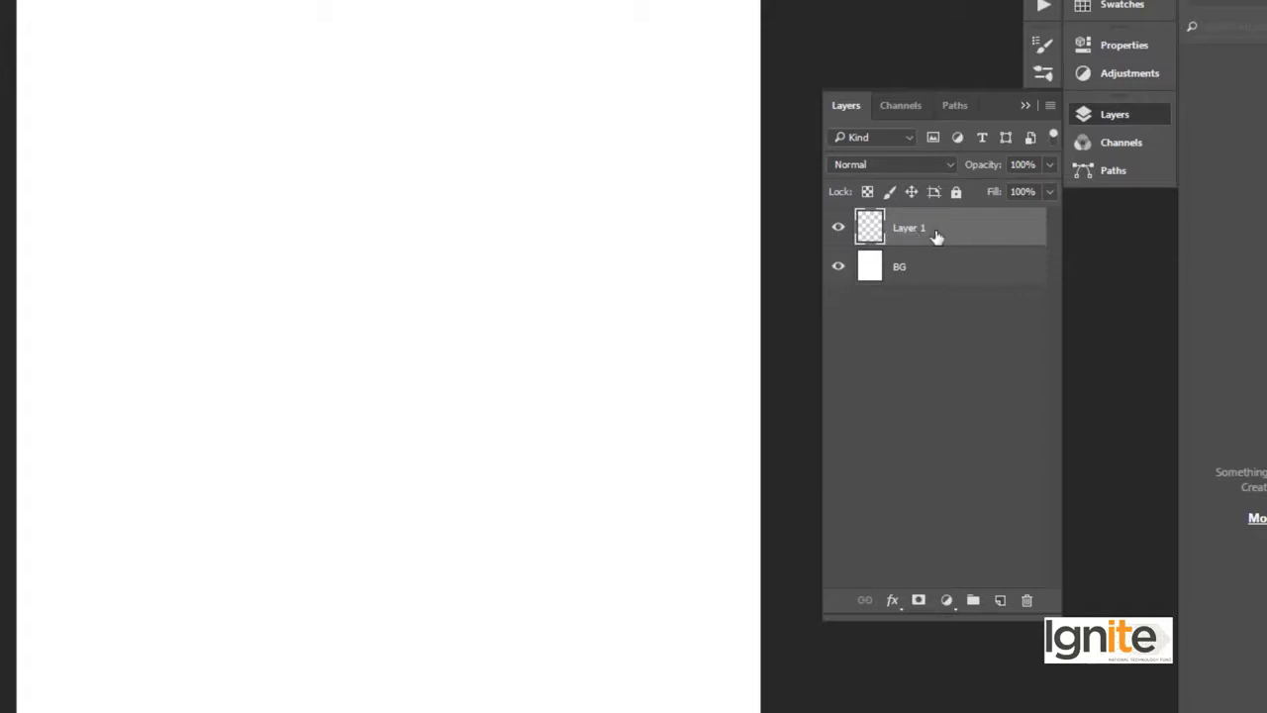
- Add six more empty layers above Layer 1
{"action": "left_click", "coordinate": [998, 600]}
{"action": "left_click", "coordinate": [999, 599]}
{"action": "left_click", "coordinate": [999, 600]}
{"action": "left_click", "coordinate": [999, 600]}
{"action": "left_click", "coordinate": [1000, 599]}
{"action": "left_click", "coordinate": [1000, 600]}
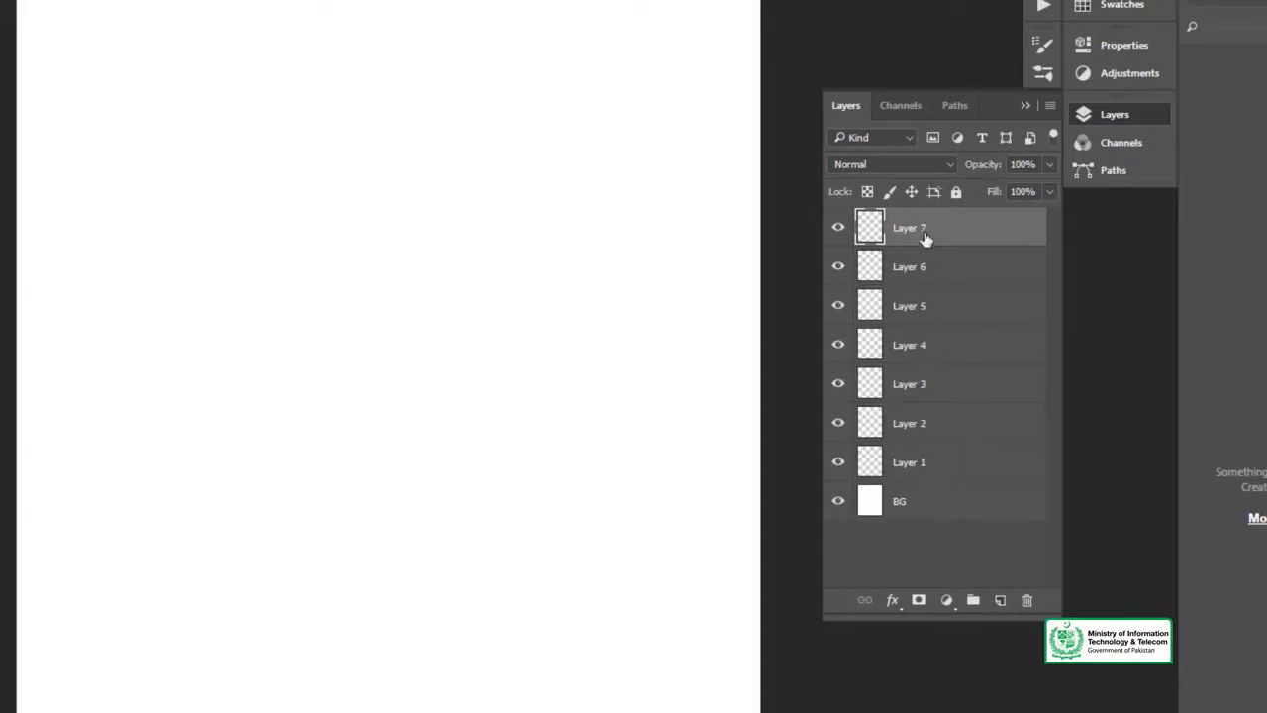
- Group Layer 1 through Layer 7, and try the group's expand, collapse and visibility toggles
{"action": "left_click", "coordinate": [923, 466], "text": "shift"}
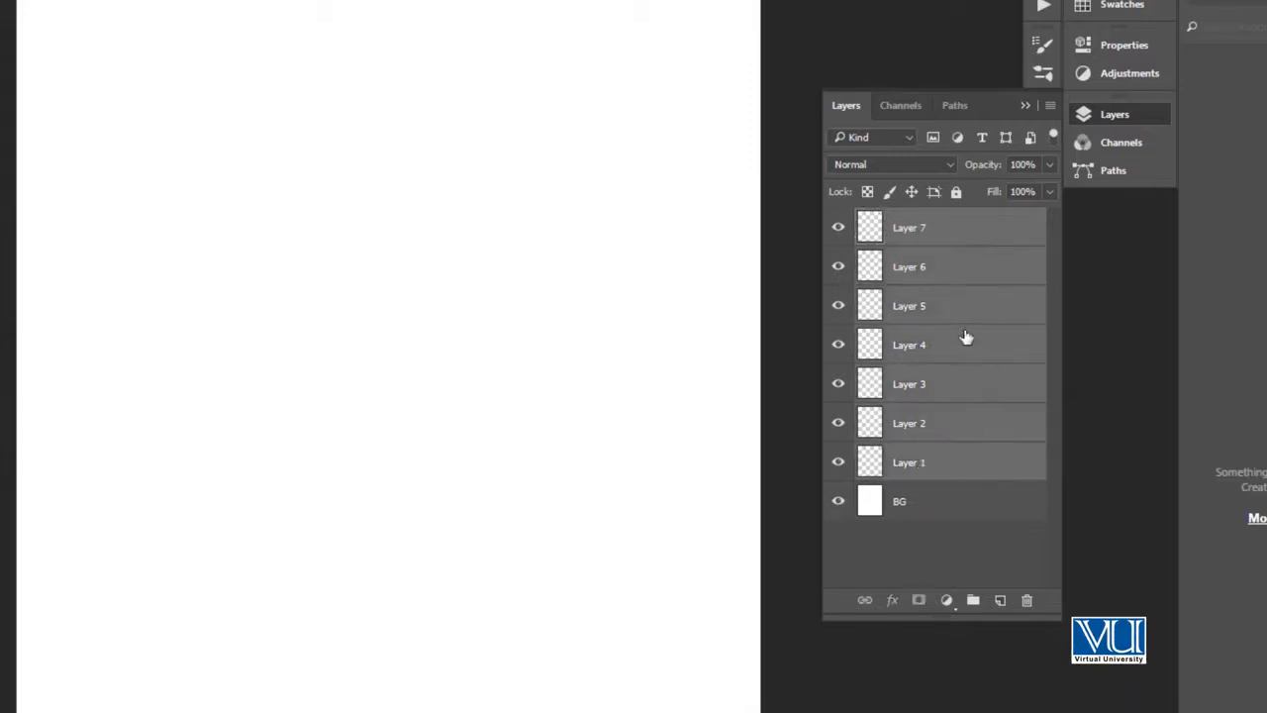
{"action": "key", "text": "ctrl+g"}
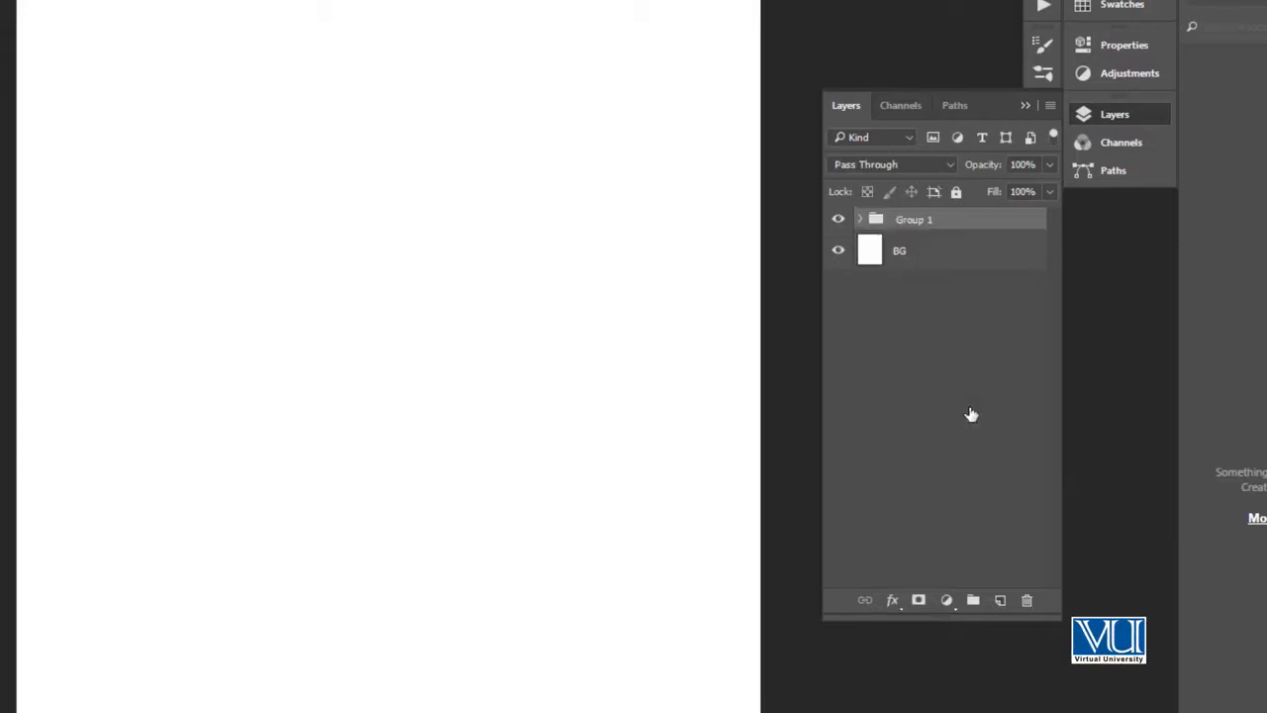
{"action": "left_click", "coordinate": [858, 220]}
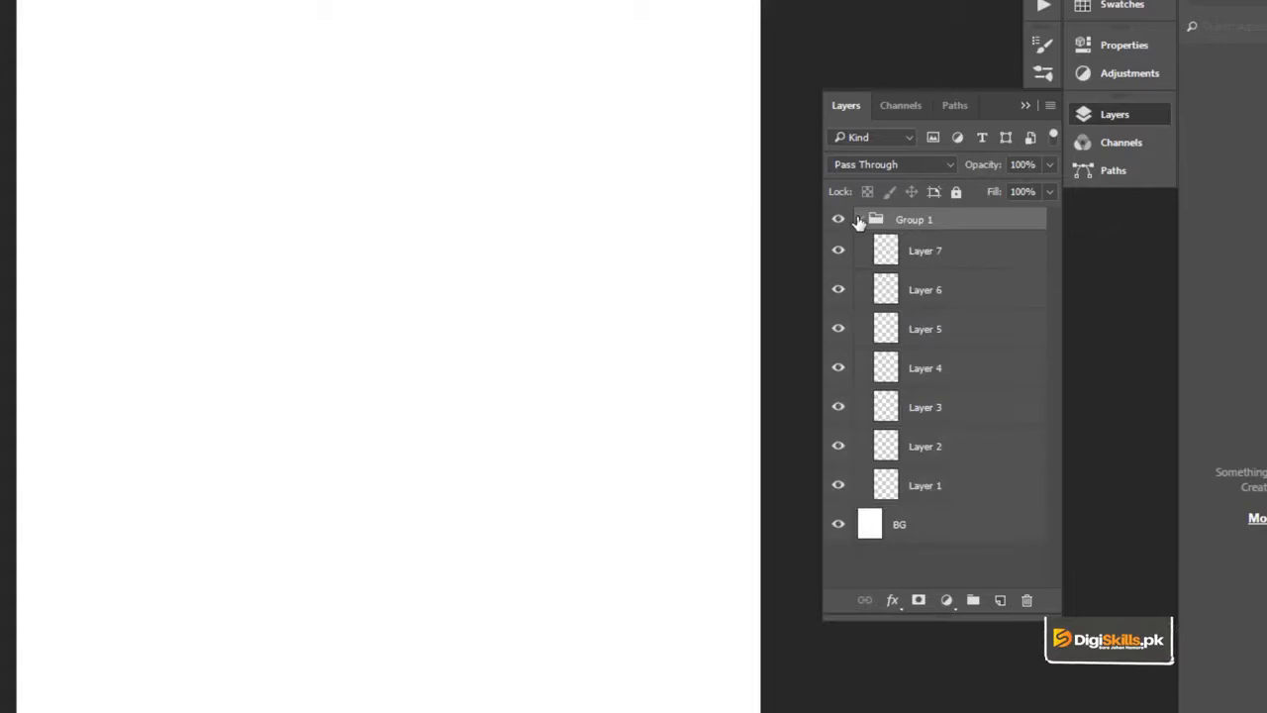
{"action": "left_click", "coordinate": [860, 220]}
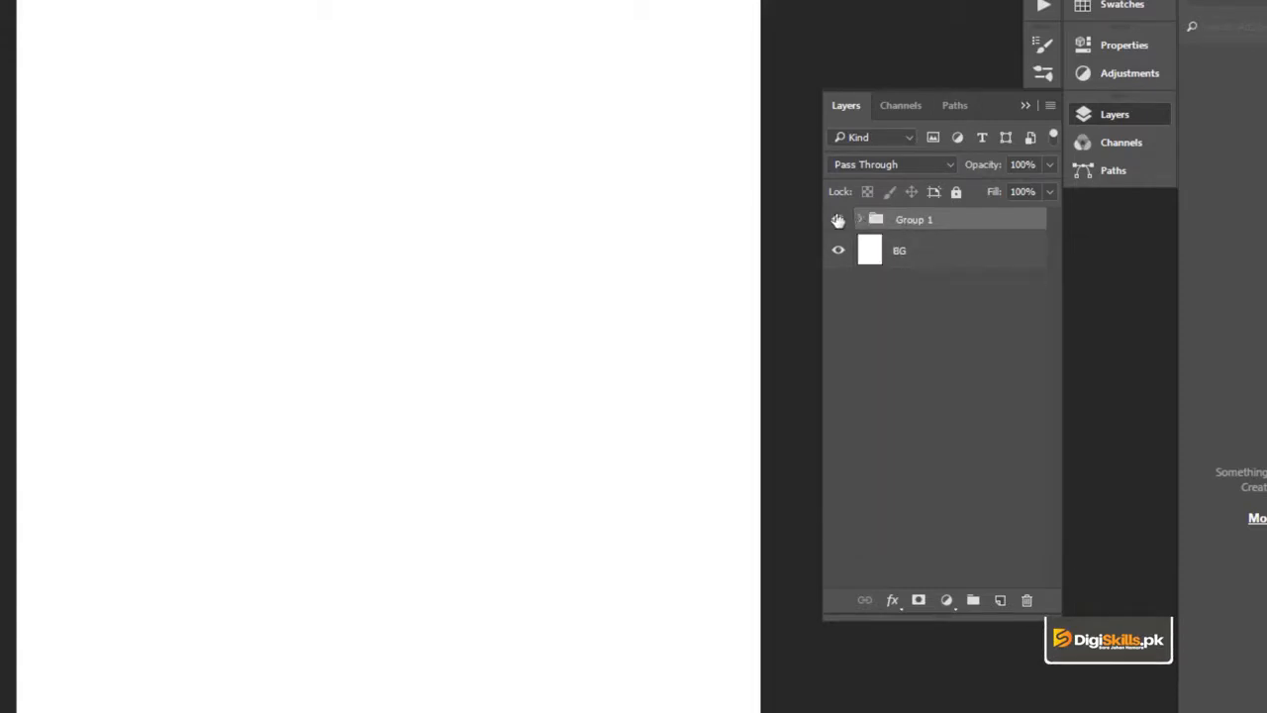
{"action": "left_click", "coordinate": [837, 220]}
{"action": "left_click", "coordinate": [838, 219]}
{"action": "left_click", "coordinate": [861, 220]}
- Undo the grouping and the added layers step by step until only the BG layer remains
{"action": "key", "text": "ctrl+alt+z"}
{"action": "key", "text": "ctrl+alt+z"}
{"action": "key", "text": "ctrl+alt+z"}
{"action": "key", "text": "ctrl+alt+z"}
{"action": "key", "text": "ctrl+alt+z"}
{"action": "key", "text": "ctrl+alt+z"}
{"action": "key", "text": "ctrl+alt+z"}
{"action": "key", "text": "ctrl+alt+z"}
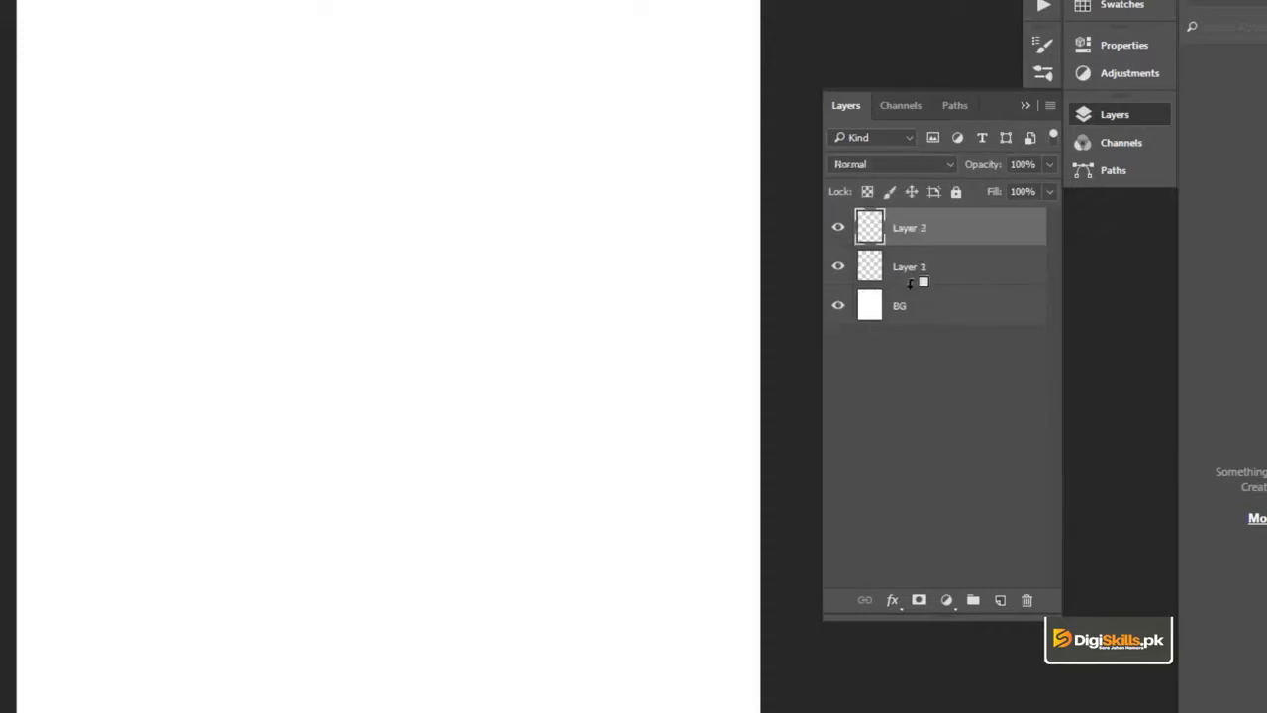
- Create a new layer group above BG with two empty layers inside it, and collapse the group
{"action": "left_click", "coordinate": [972, 601]}
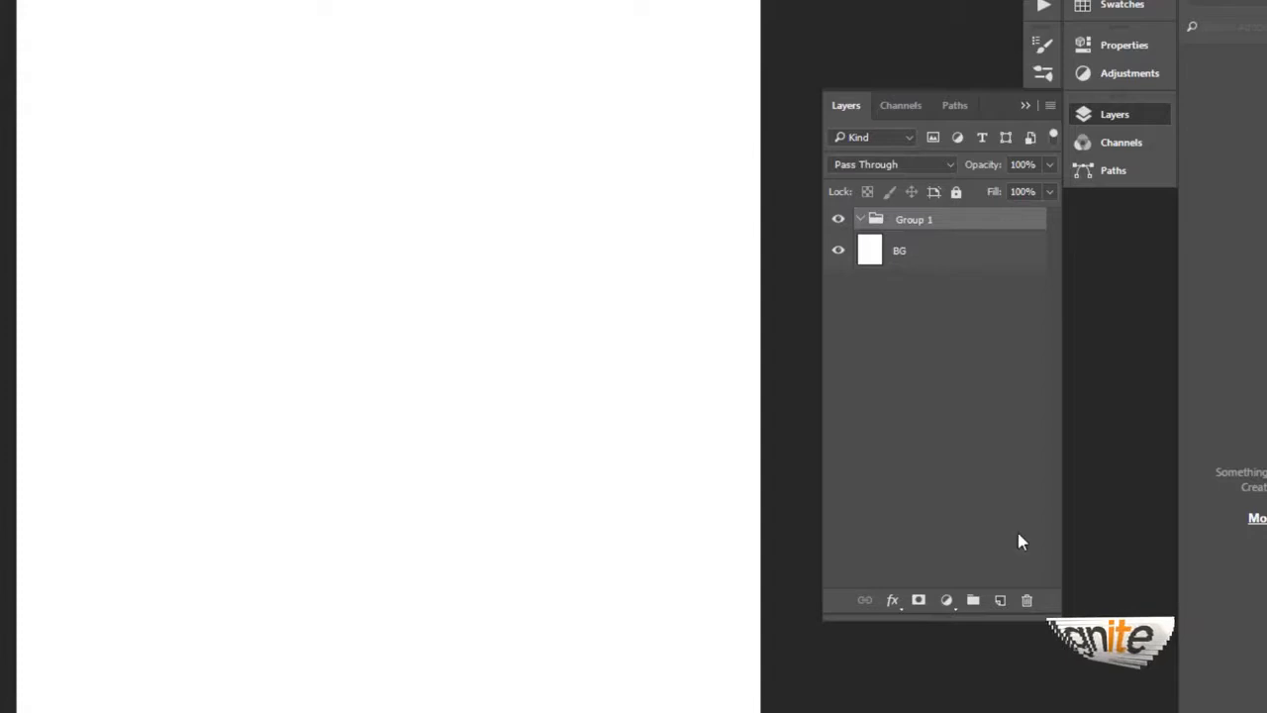
{"action": "left_click", "coordinate": [1000, 600]}
{"action": "left_click", "coordinate": [1000, 600]}
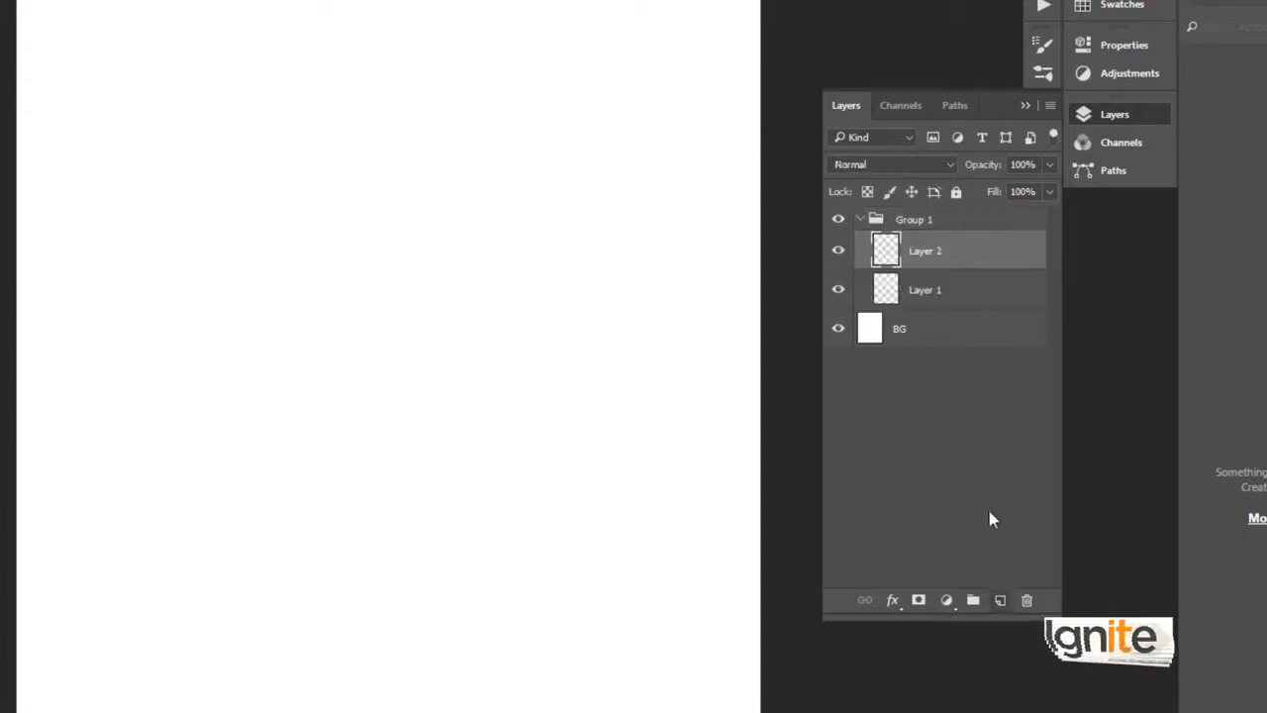
{"action": "left_click", "coordinate": [935, 292], "text": "shift"}
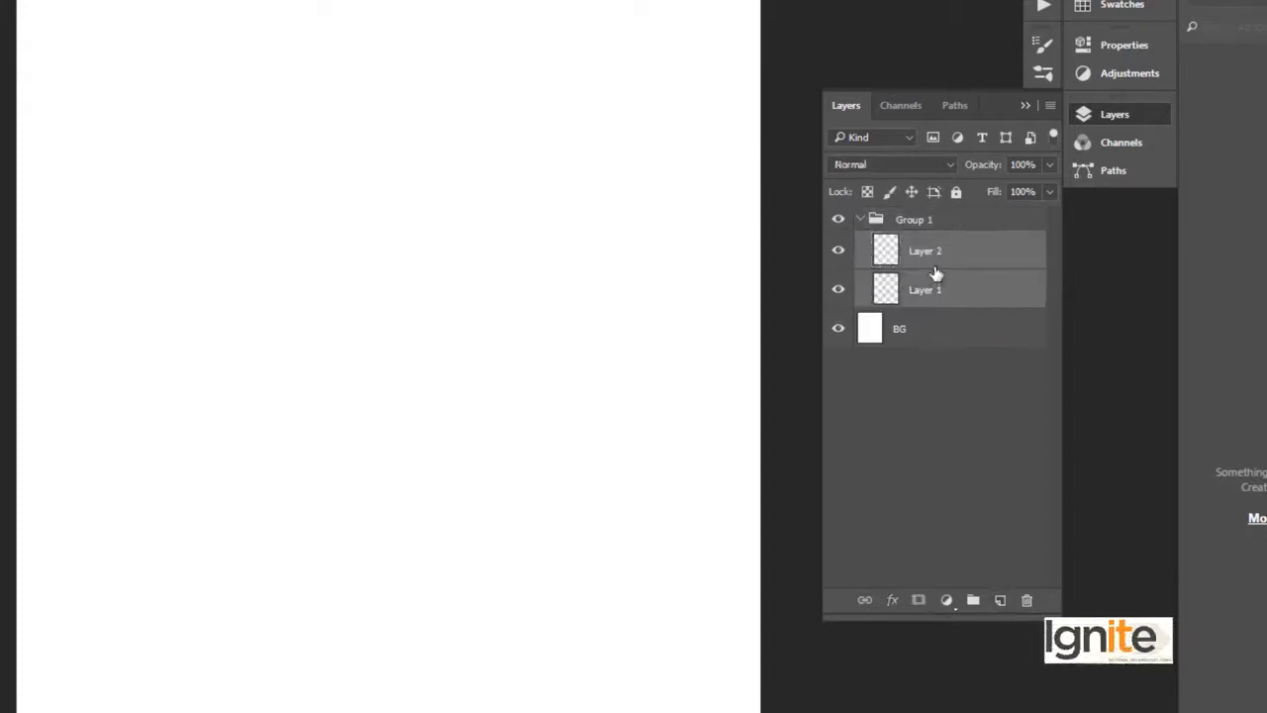
{"action": "left_click", "coordinate": [860, 221]}
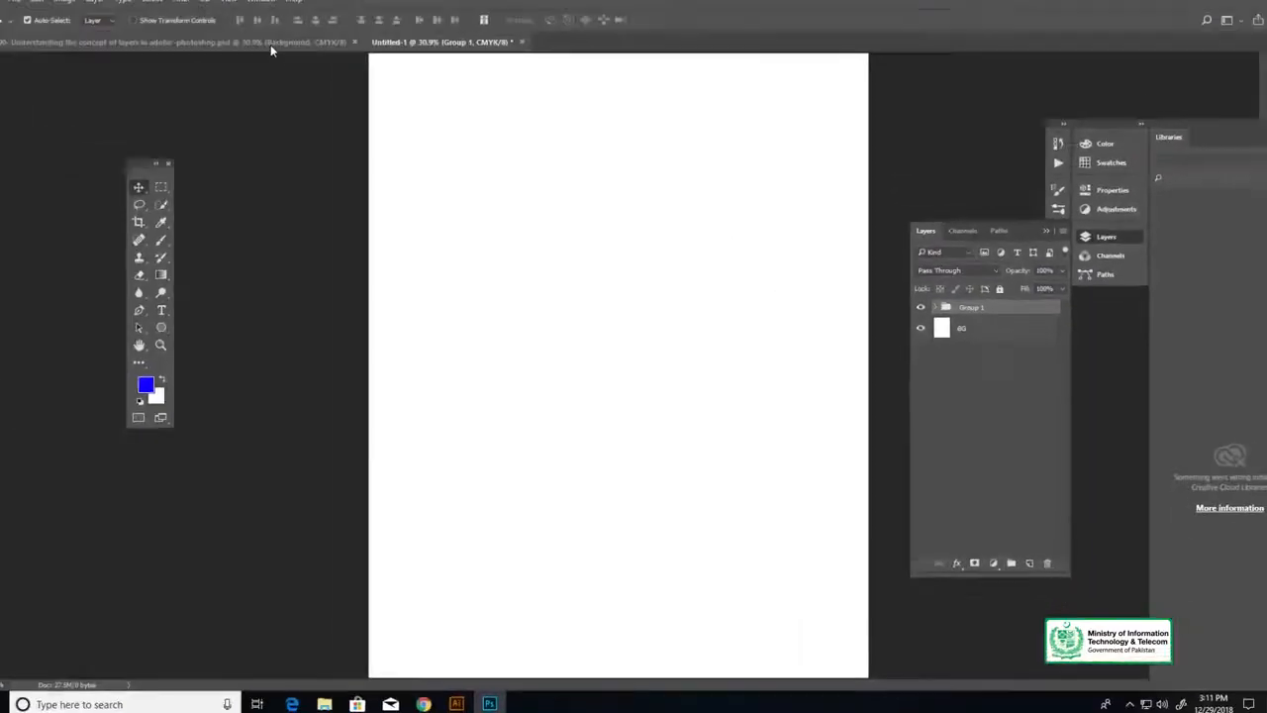
- Switch to the GD-90 layers concept document and zoom in on the artwork of the children and quotation
{"action": "left_click", "coordinate": [286, 52]}
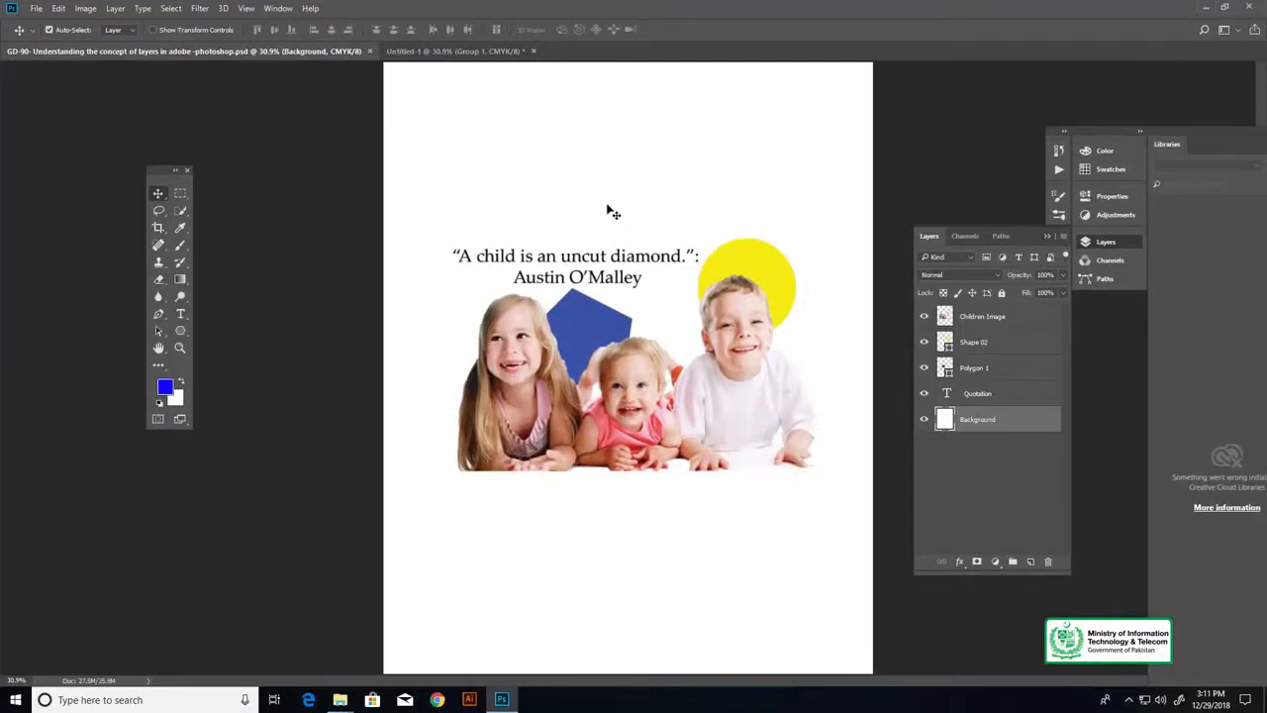
{"action": "key", "text": "z"}
{"action": "left_click", "coordinate": [653, 338]}
{"action": "left_click", "coordinate": [649, 338]}
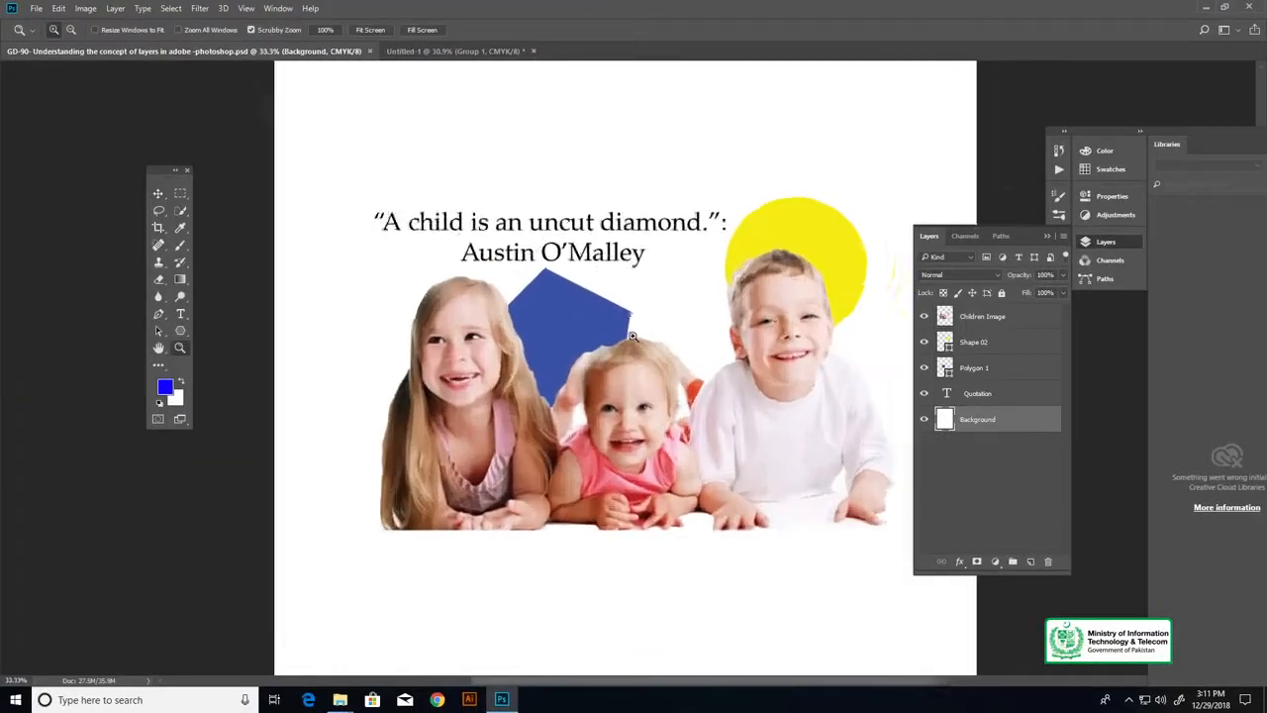
{"action": "key", "text": "v"}
{"action": "left_click_drag", "start_coordinate": [690, 287], "coordinate": [625, 287]}
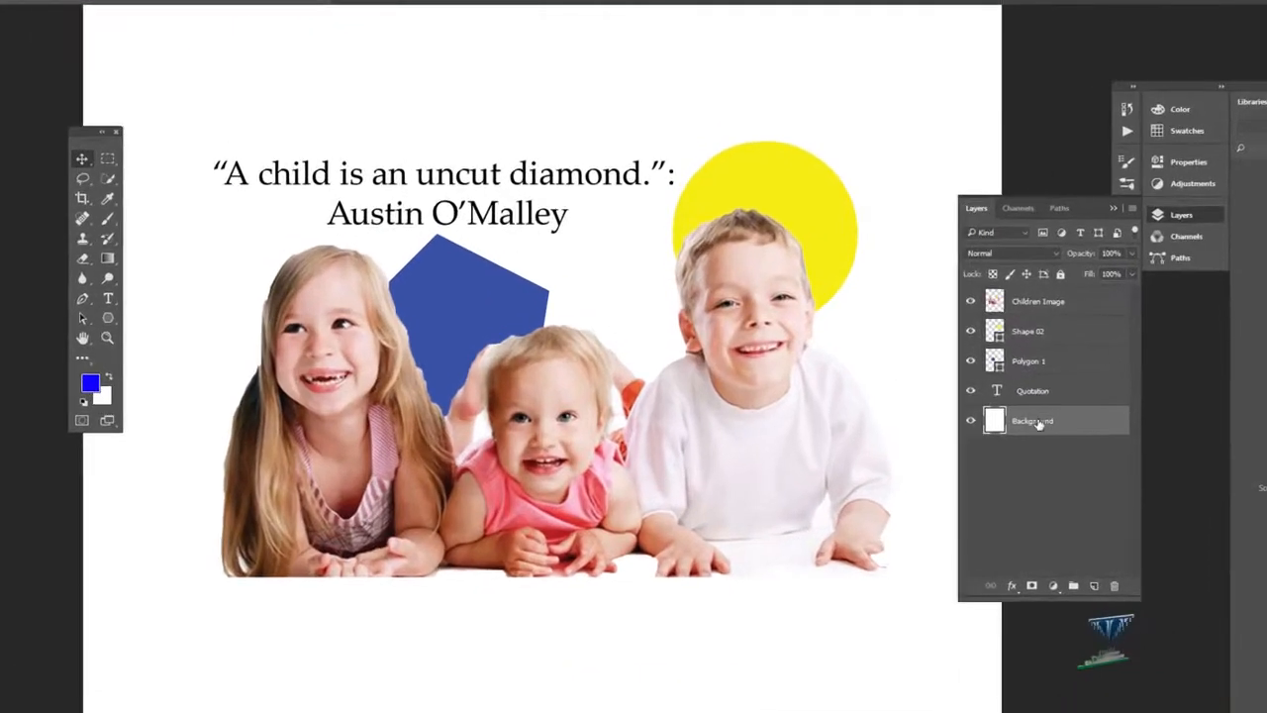
- Hide and show the Background layer twice to examine the transparency behind the artwork
{"action": "left_click", "coordinate": [971, 423]}
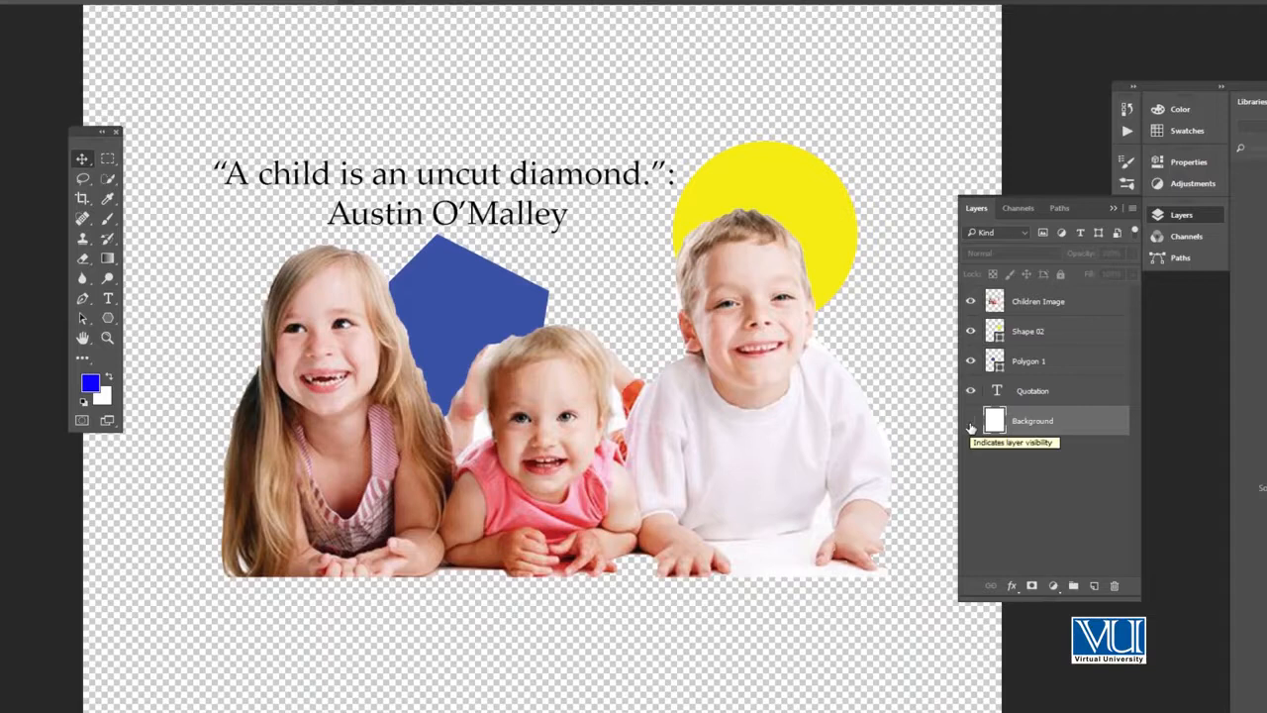
{"action": "left_click", "coordinate": [971, 423]}
{"action": "left_click", "coordinate": [971, 424]}
{"action": "left_click", "coordinate": [971, 424]}
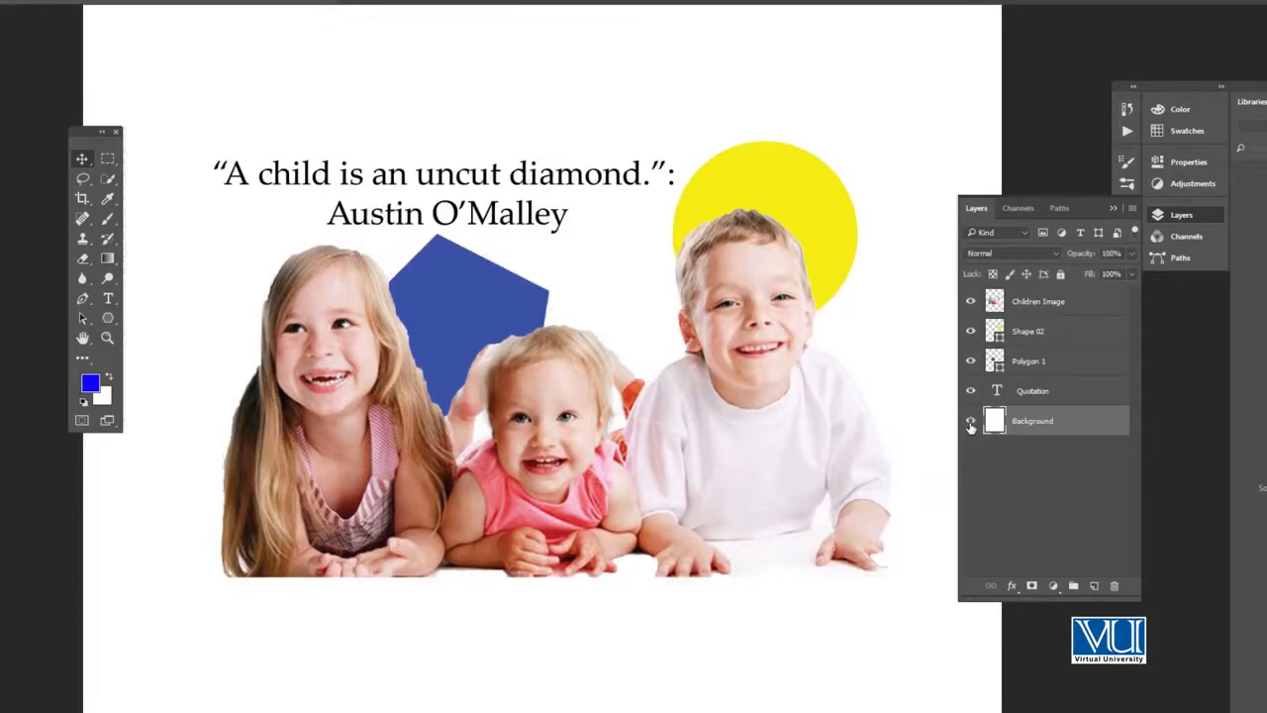
- Move the Quotation layer to the top of the layer stack, and toggle its visibility off and on
{"action": "left_click", "coordinate": [1011, 393]}
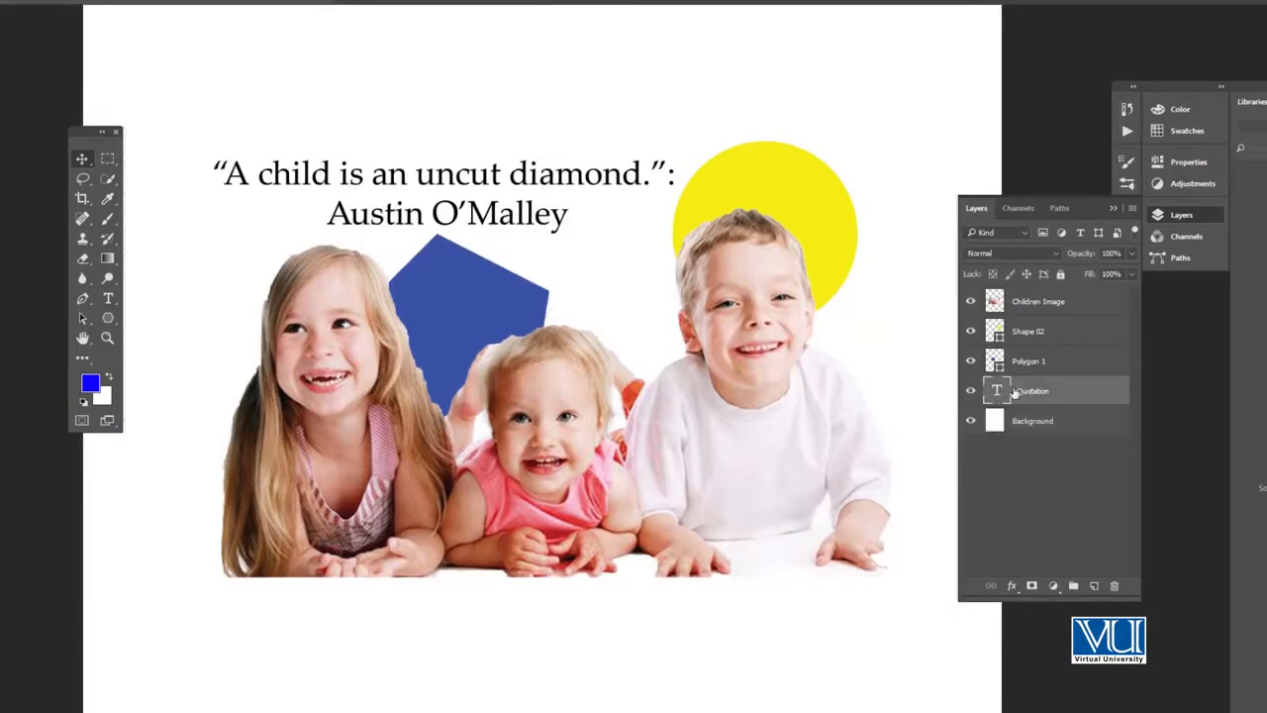
{"action": "left_click_drag", "start_coordinate": [1030, 299], "coordinate": [1020, 302]}
{"action": "left_click", "coordinate": [970, 301]}
{"action": "left_click", "coordinate": [970, 302]}
- Toggle the Children Image layer's visibility off and on, and select the Shape 02 and Polygon 1 layers in turn
{"action": "left_click", "coordinate": [989, 333]}
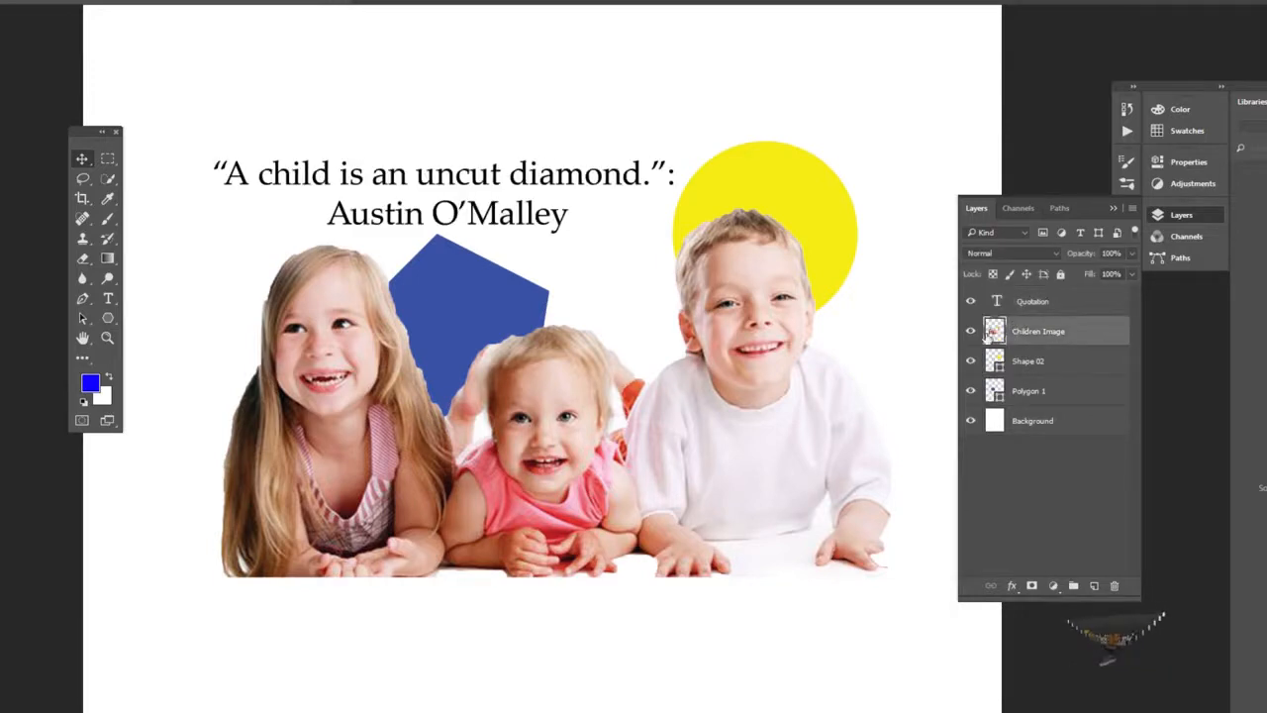
{"action": "left_click", "coordinate": [970, 331]}
{"action": "left_click", "coordinate": [970, 331]}
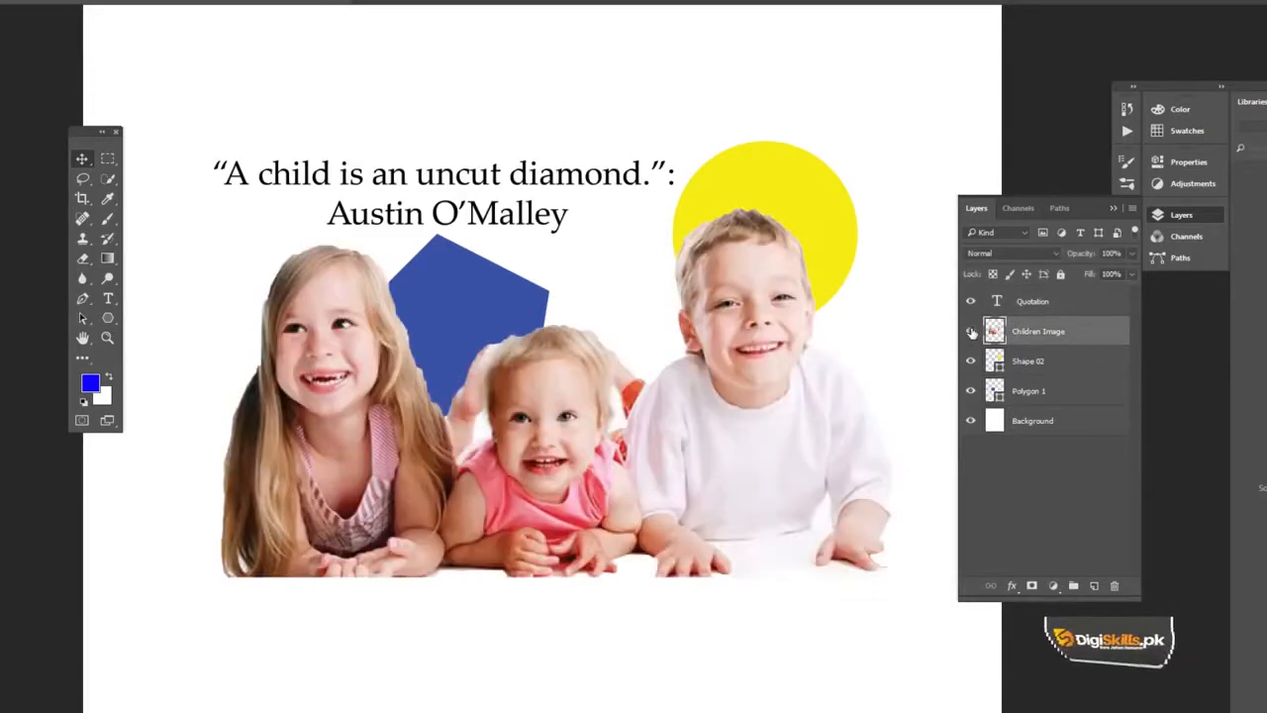
{"action": "left_click", "coordinate": [1012, 363]}
{"action": "left_click", "coordinate": [1014, 397]}
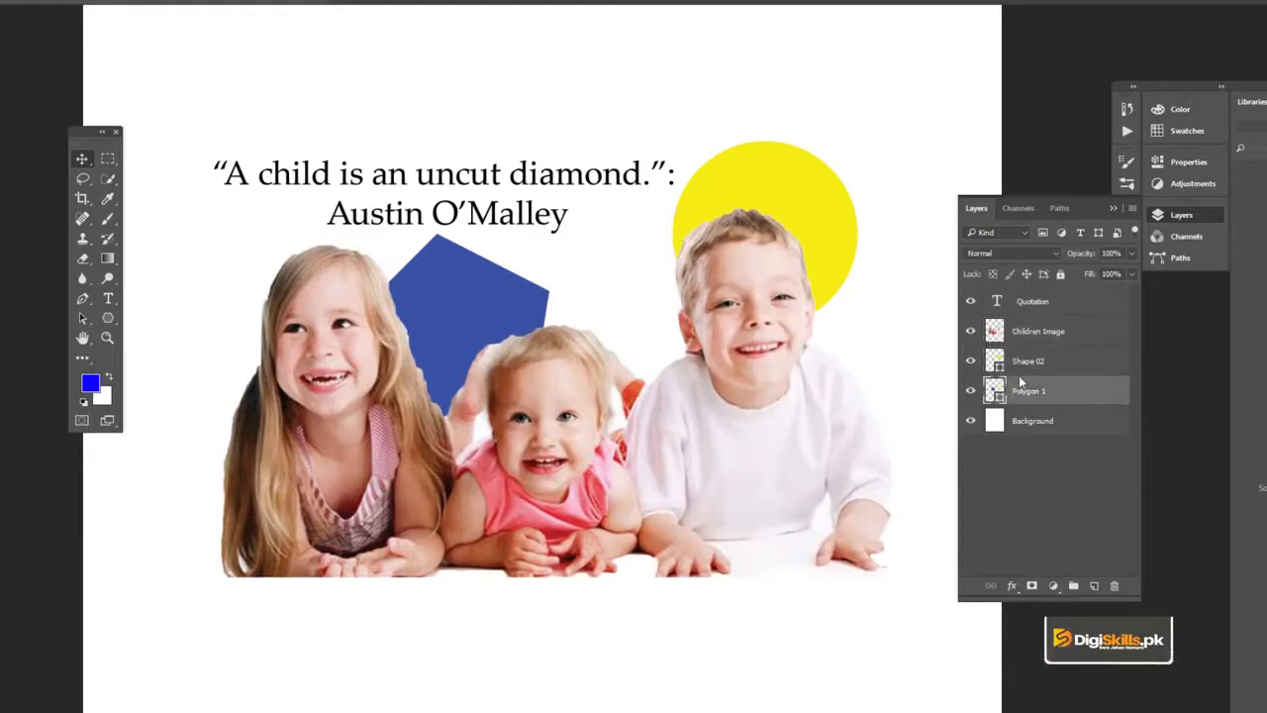
- Move the Quotation layer's text over the two children in front, and return it to the blank area above the blue pentagon
{"action": "left_click", "coordinate": [1037, 302]}
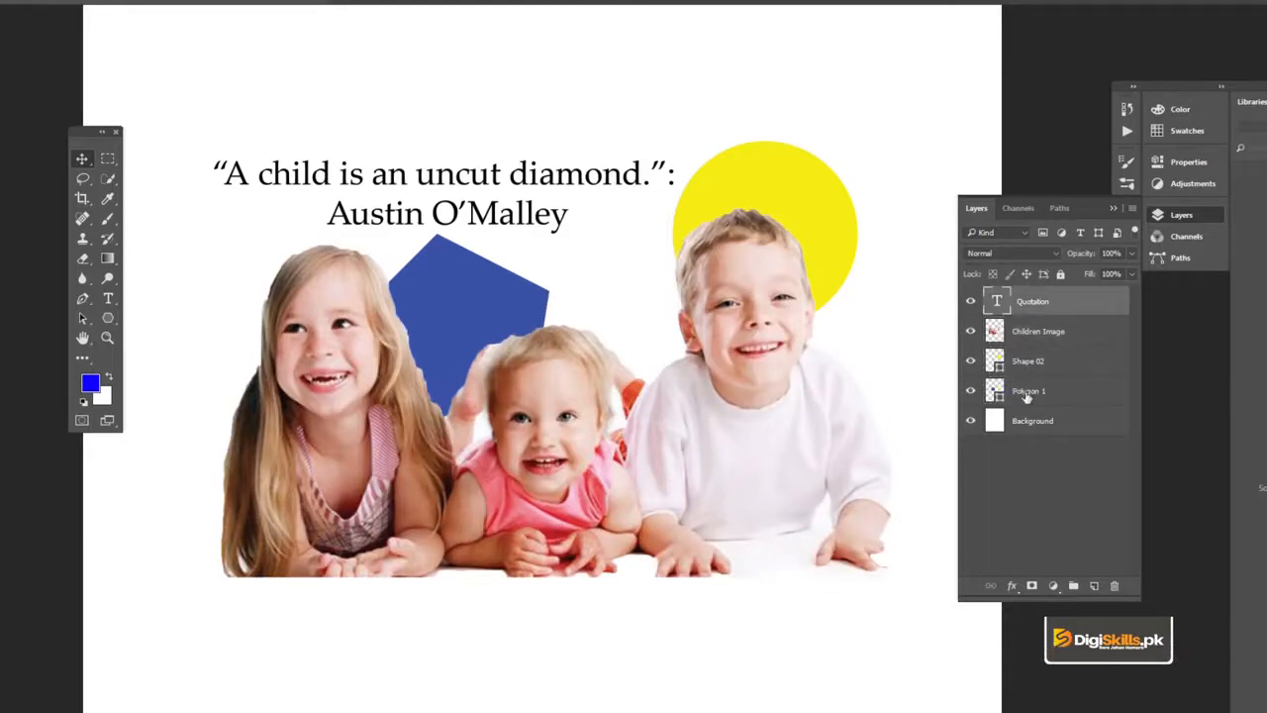
{"action": "left_click", "coordinate": [1027, 394]}
{"action": "left_click", "coordinate": [1029, 305]}
{"action": "left_click", "coordinate": [1033, 396]}
{"action": "left_click", "coordinate": [1027, 306]}
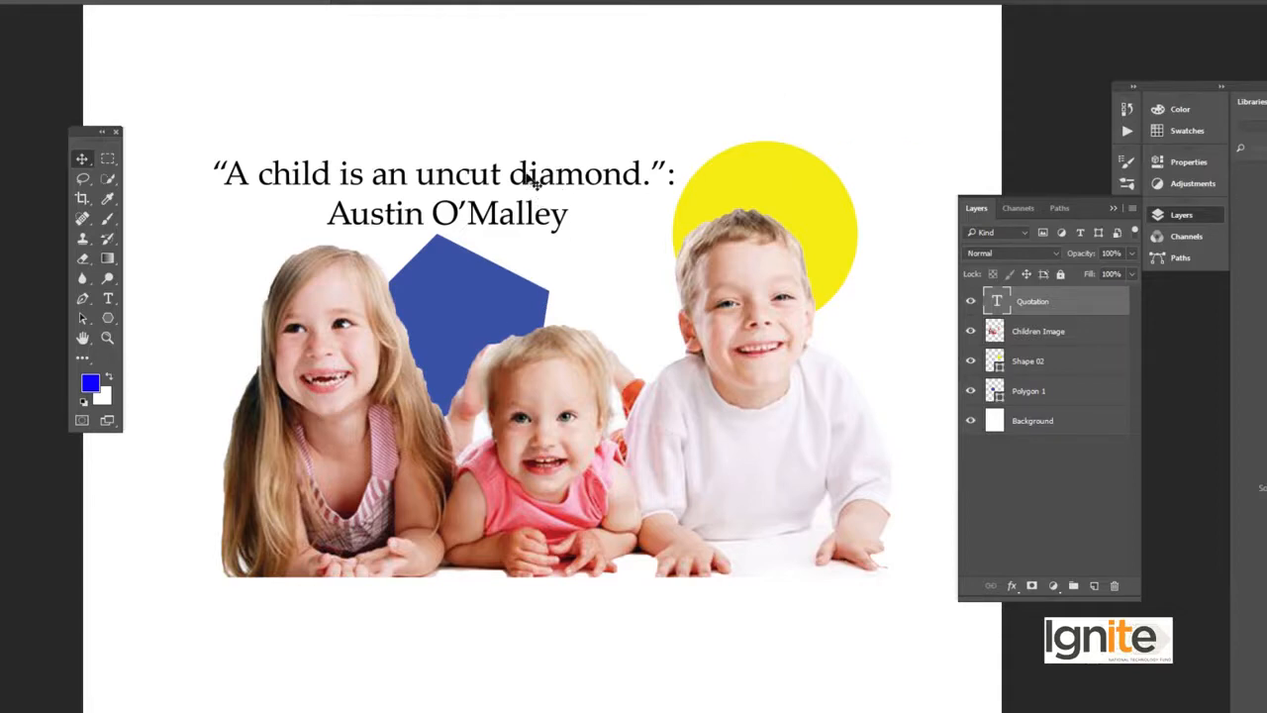
{"action": "left_click_drag", "start_coordinate": [520, 183], "coordinate": [857, 358]}
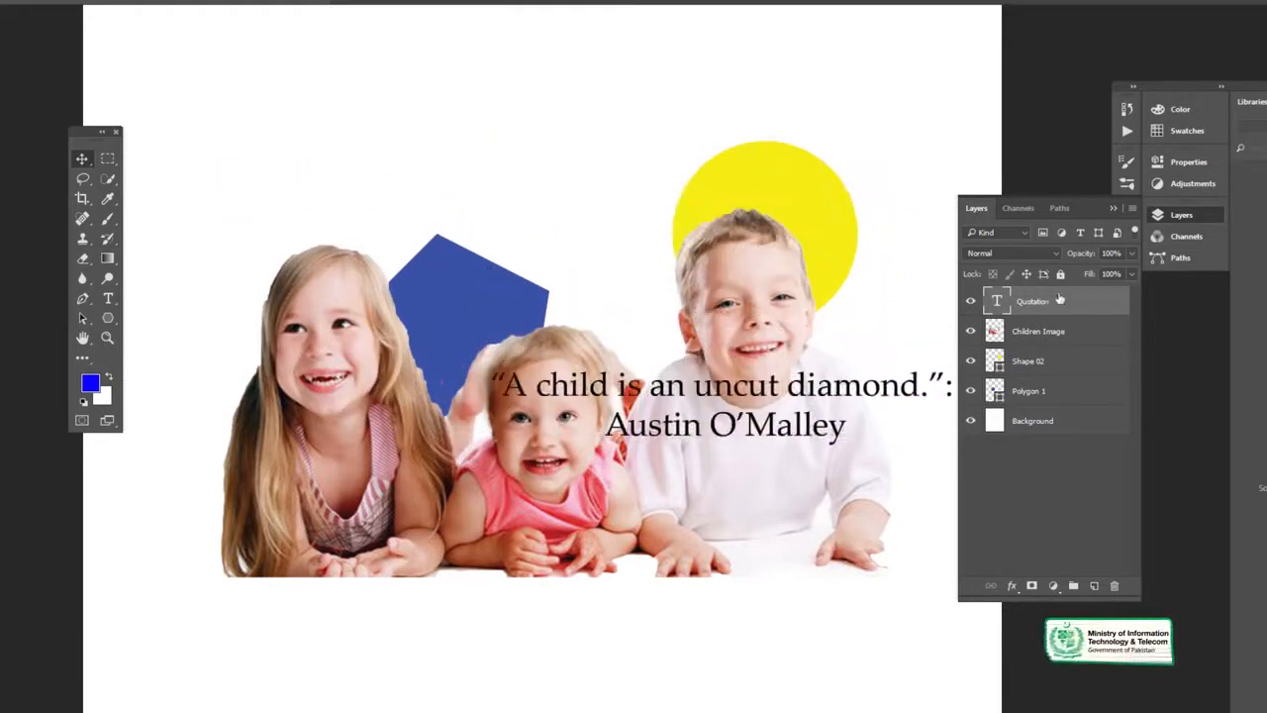
{"action": "left_click_drag", "start_coordinate": [811, 398], "coordinate": [527, 174]}
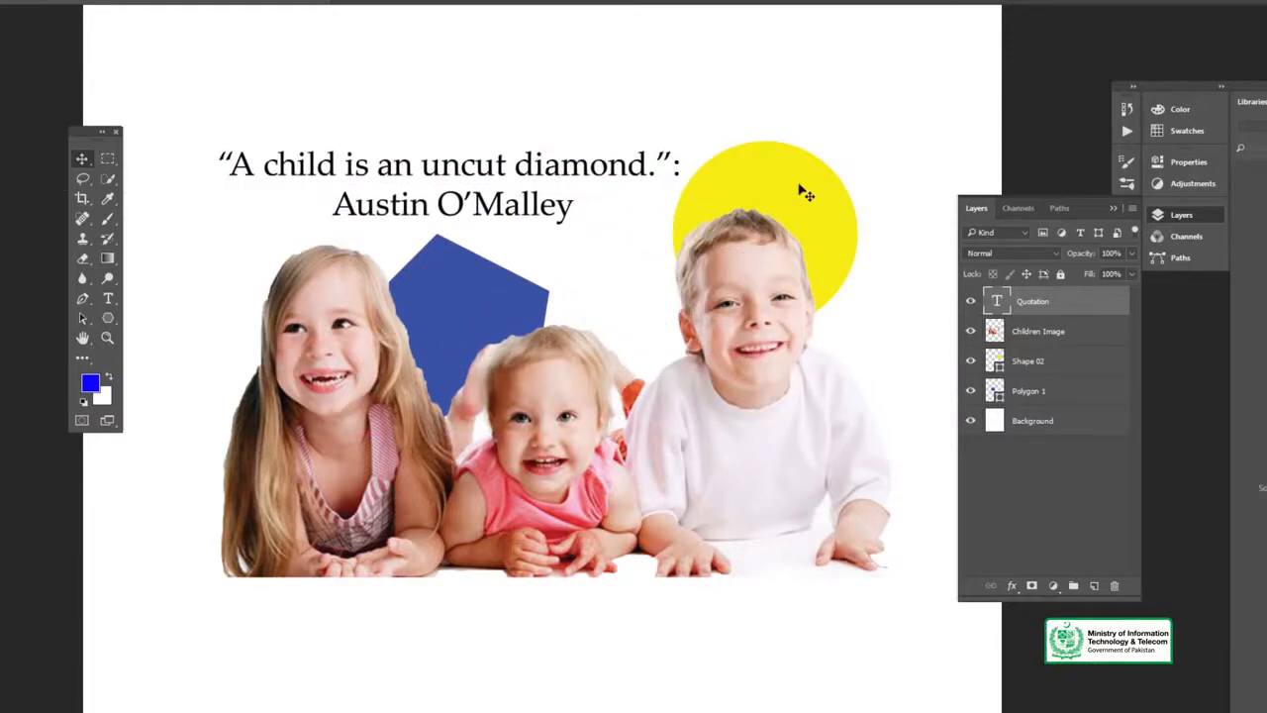
- Move the Children Image layer below Polygon 1, and return it to directly beneath the Quotation layer
{"action": "left_click", "coordinate": [1034, 340]}
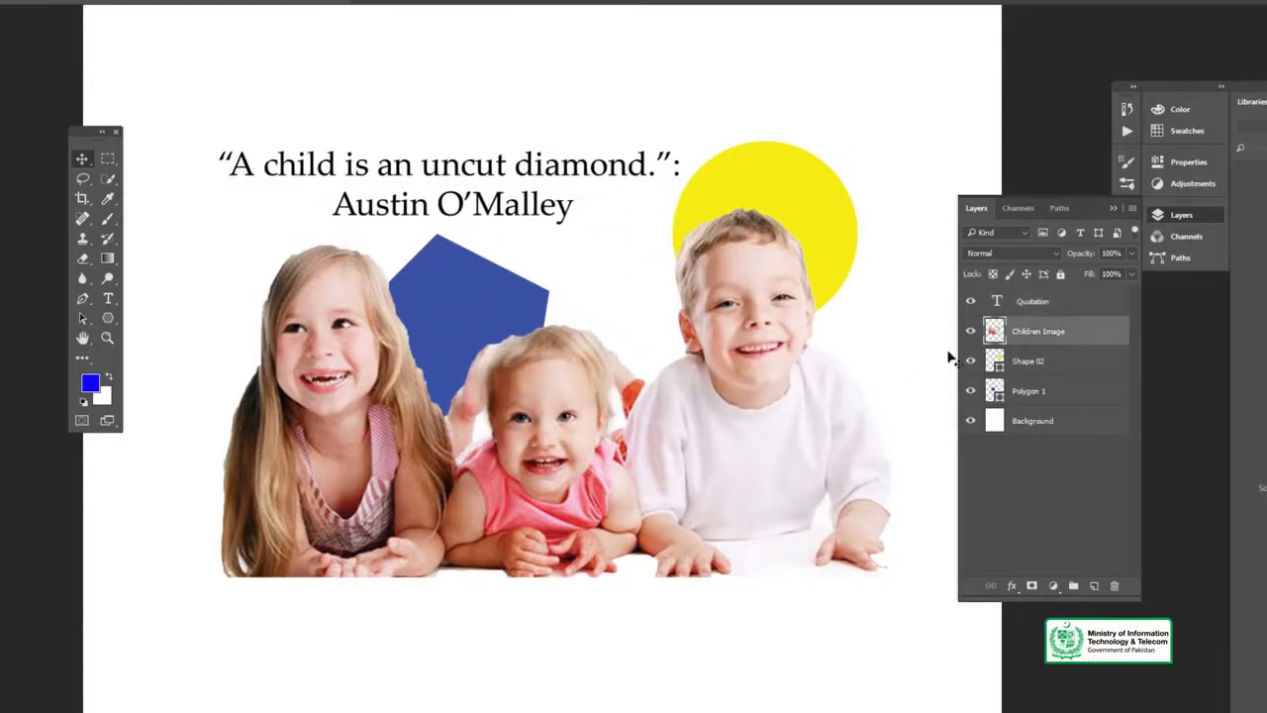
{"action": "left_click_drag", "start_coordinate": [1025, 333], "coordinate": [1027, 406]}
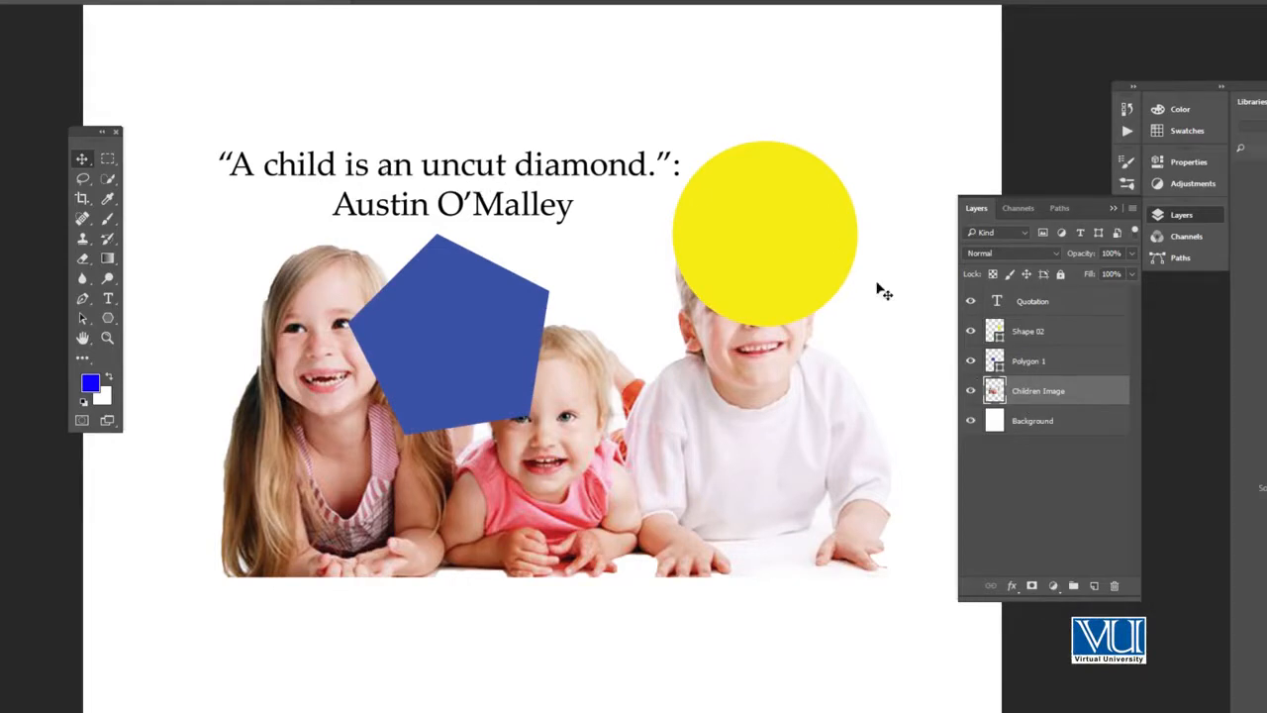
{"action": "left_click_drag", "start_coordinate": [1039, 392], "coordinate": [1029, 326]}
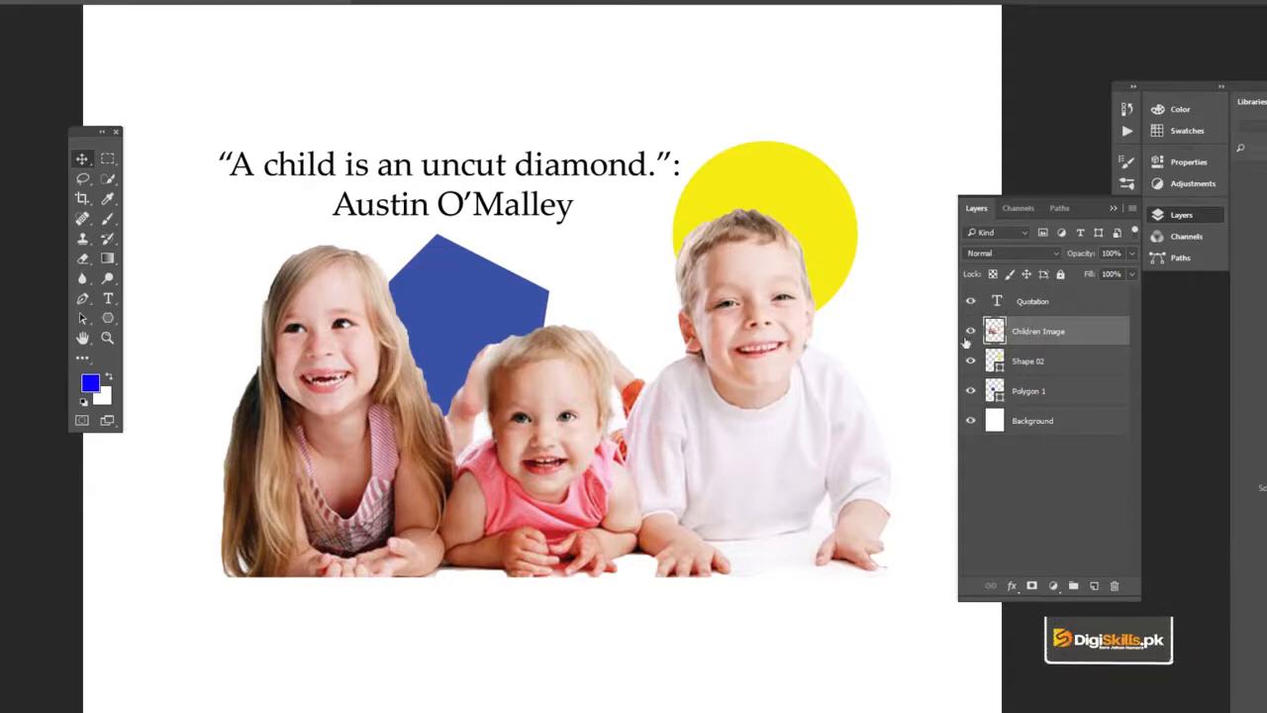
- Examine the stacking order by selecting the Quotation, Children Image, Shape 02 and Polygon 1 layers in turn
{"action": "left_click", "coordinate": [1040, 366]}
{"action": "left_click", "coordinate": [1043, 392]}
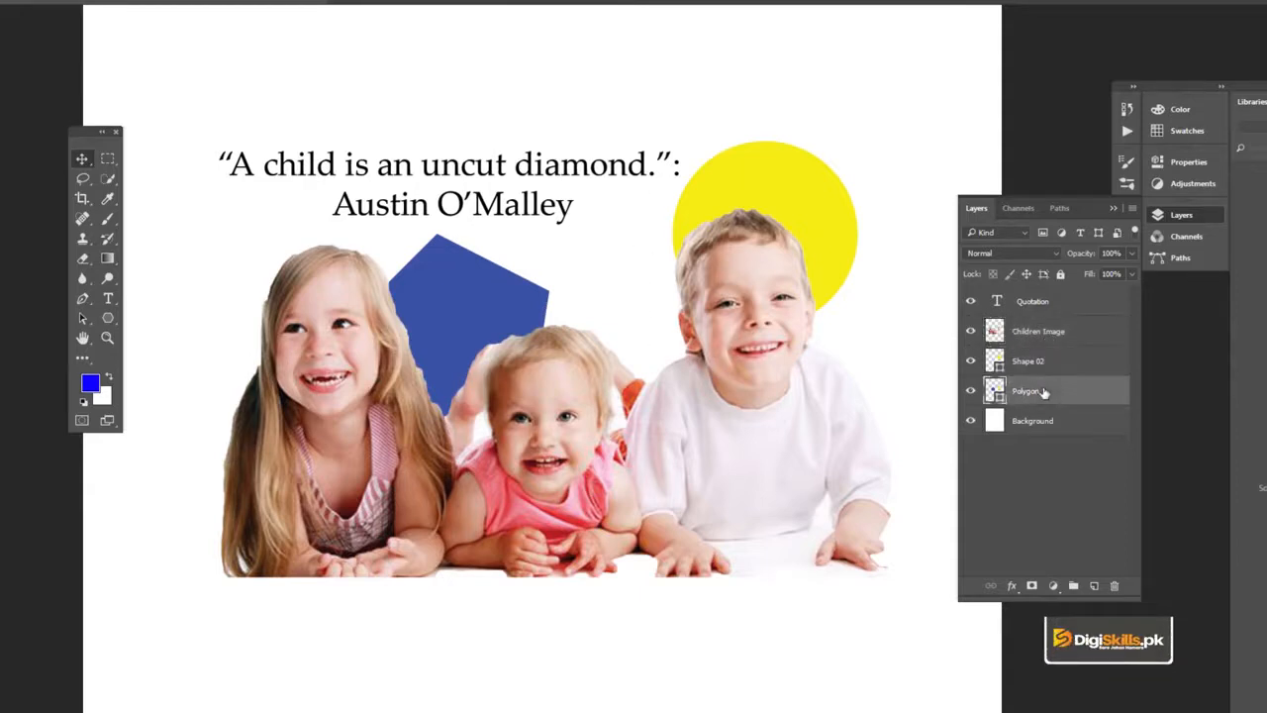
{"action": "left_click", "coordinate": [1039, 367]}
{"action": "left_click", "coordinate": [1042, 398]}
{"action": "left_click", "coordinate": [1032, 311]}
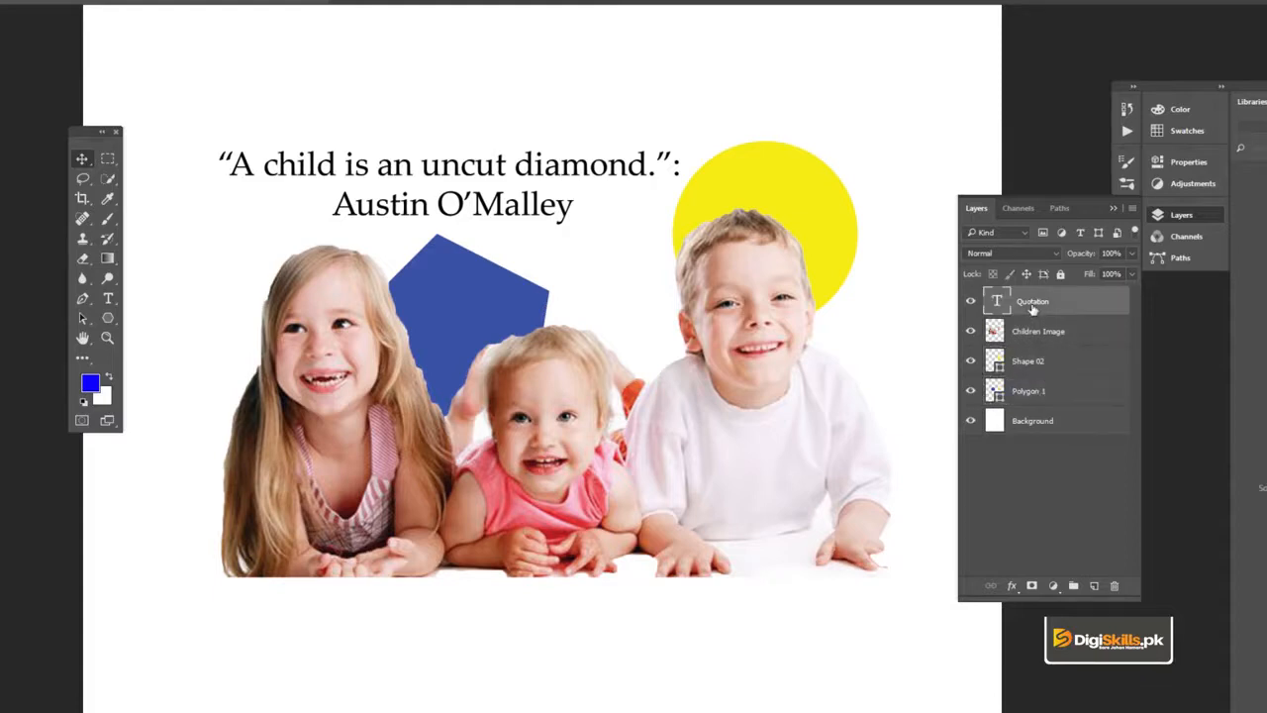
{"action": "left_click", "coordinate": [1033, 396]}
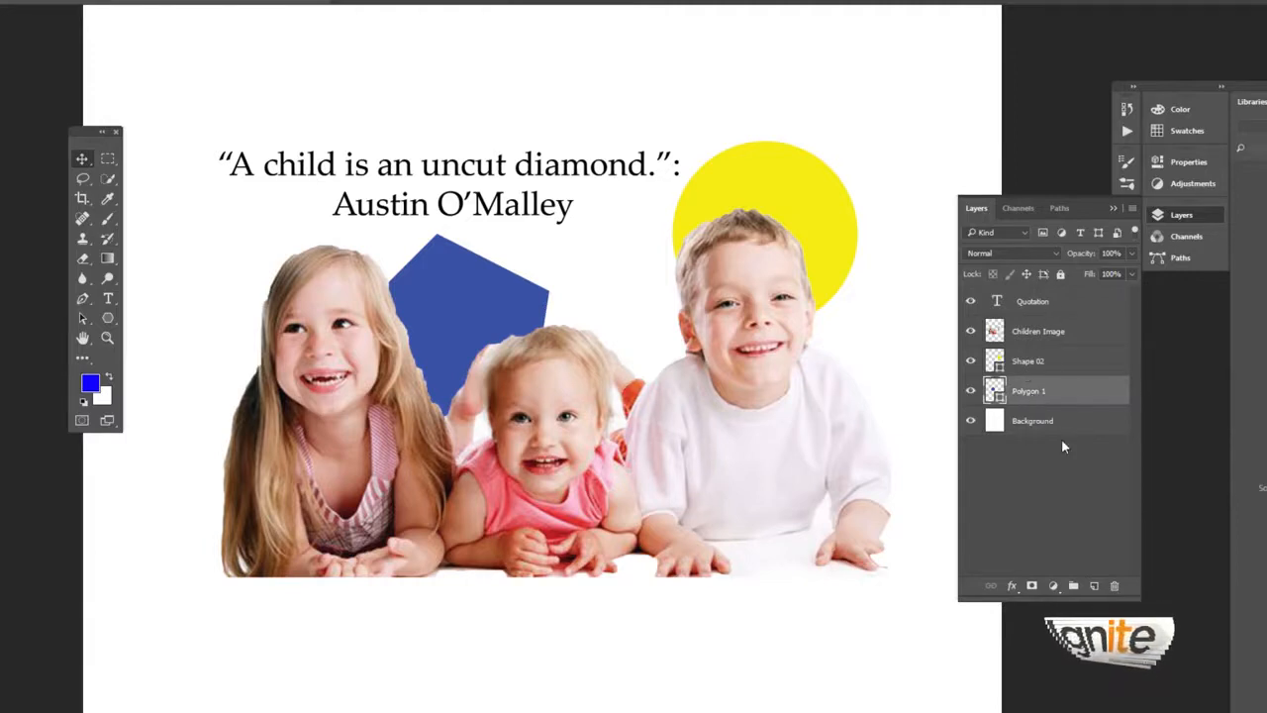
{"action": "left_click", "coordinate": [1031, 305]}
{"action": "left_click", "coordinate": [1032, 332]}
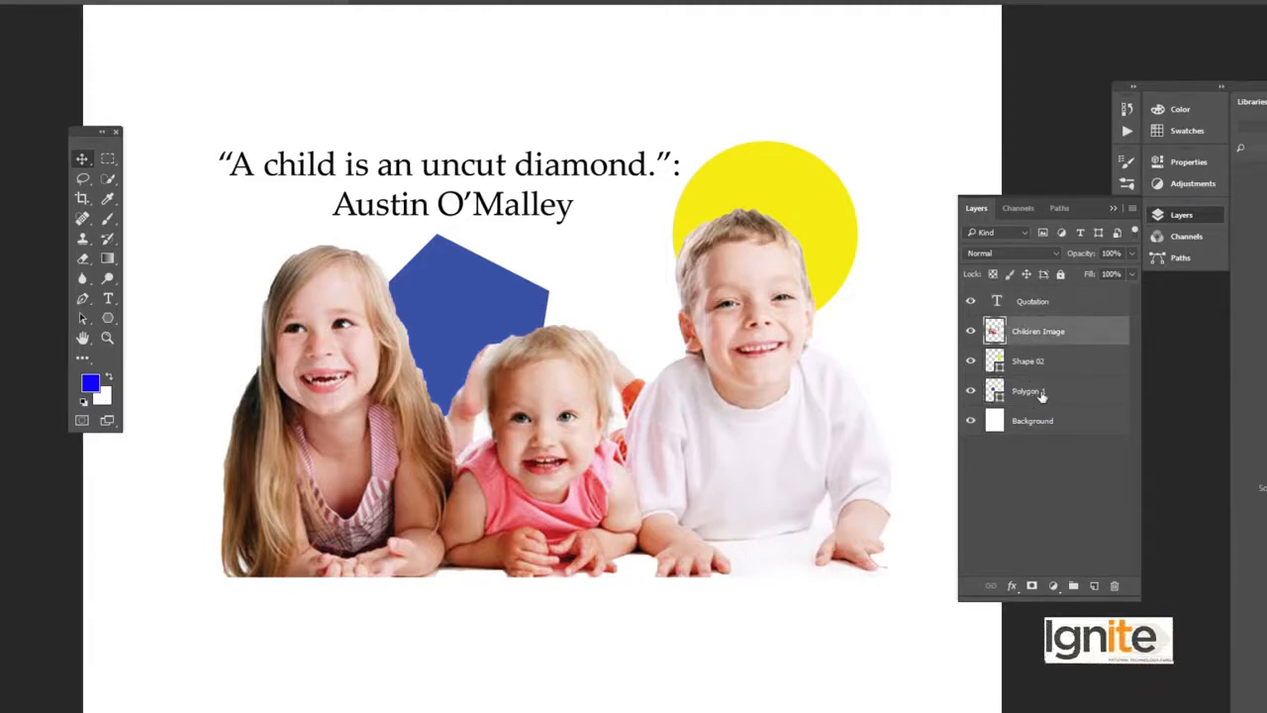
{"action": "left_click", "coordinate": [1034, 362]}
{"action": "left_click", "coordinate": [1040, 394]}
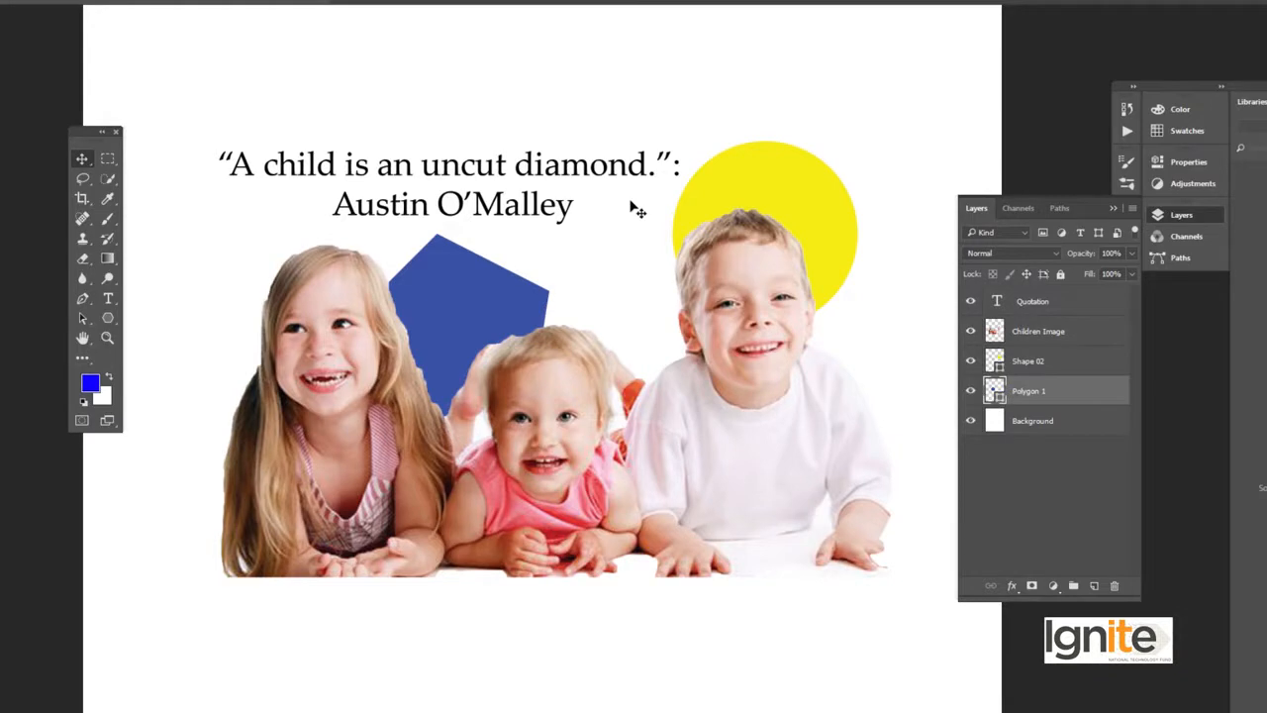
{"action": "left_click", "coordinate": [1015, 302]}
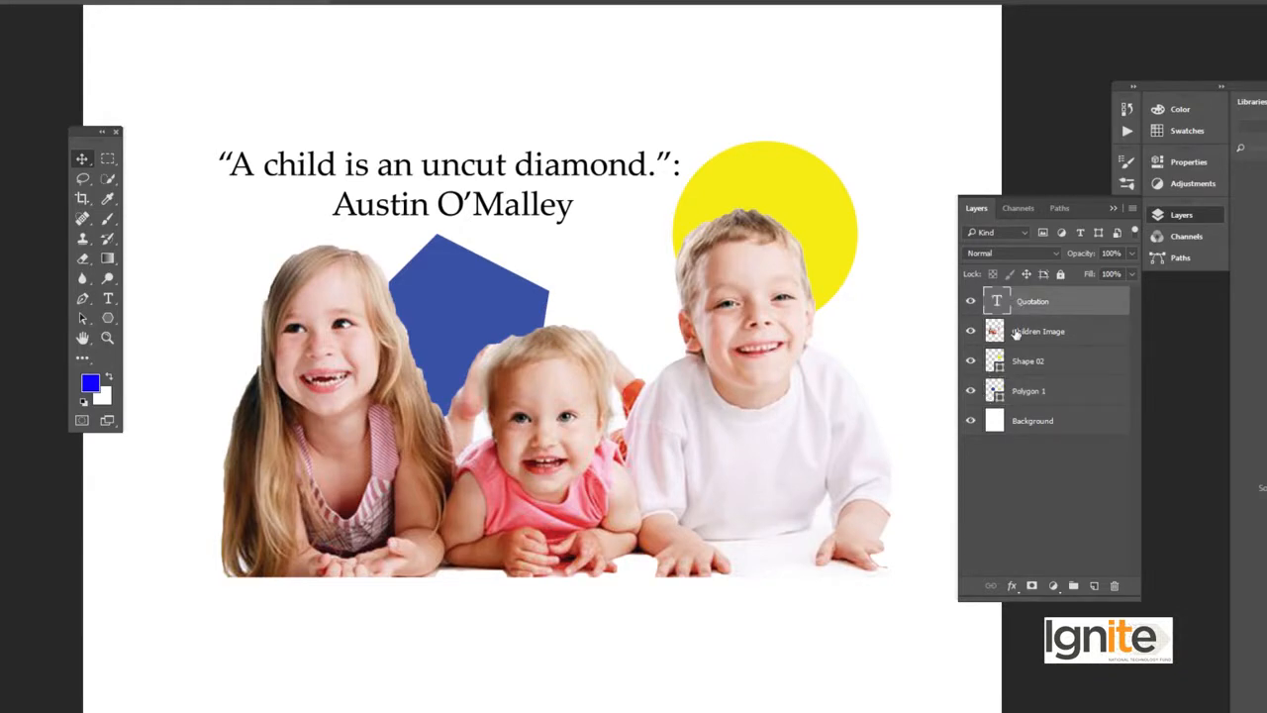
{"action": "left_click", "coordinate": [1015, 335]}
{"action": "left_click", "coordinate": [1016, 303]}
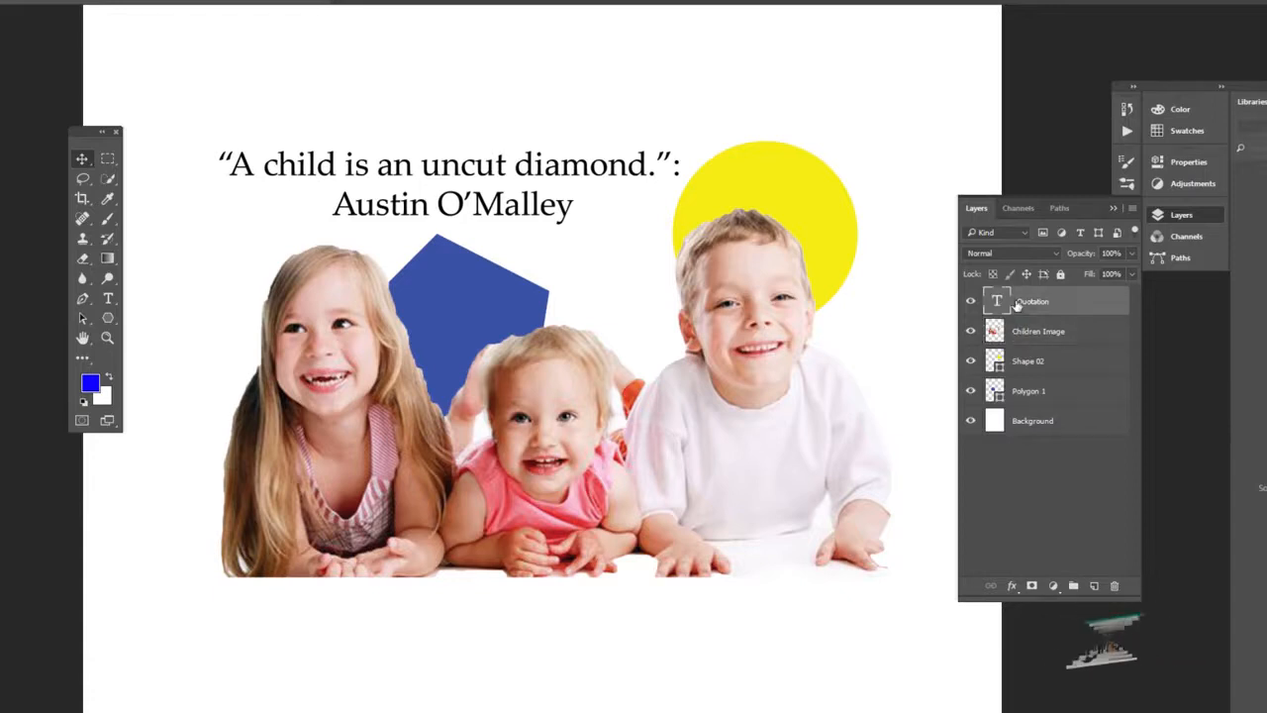